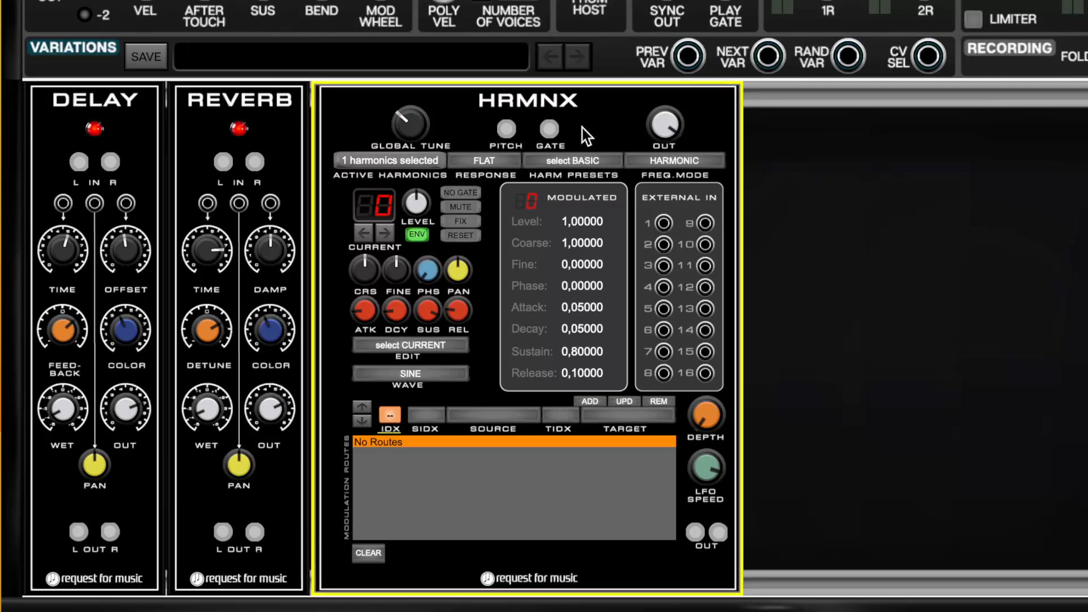
Add harmonic 1 to the active harmonics of the HRMNX module.
{"action": "left_click", "coordinate": [398, 160]}
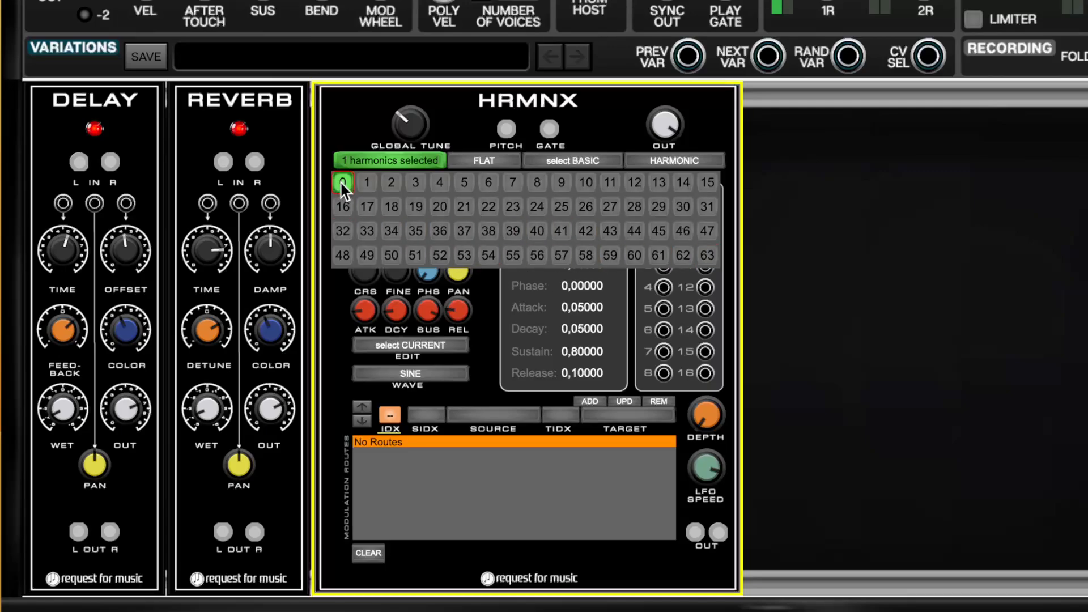
{"action": "left_click", "coordinate": [385, 156]}
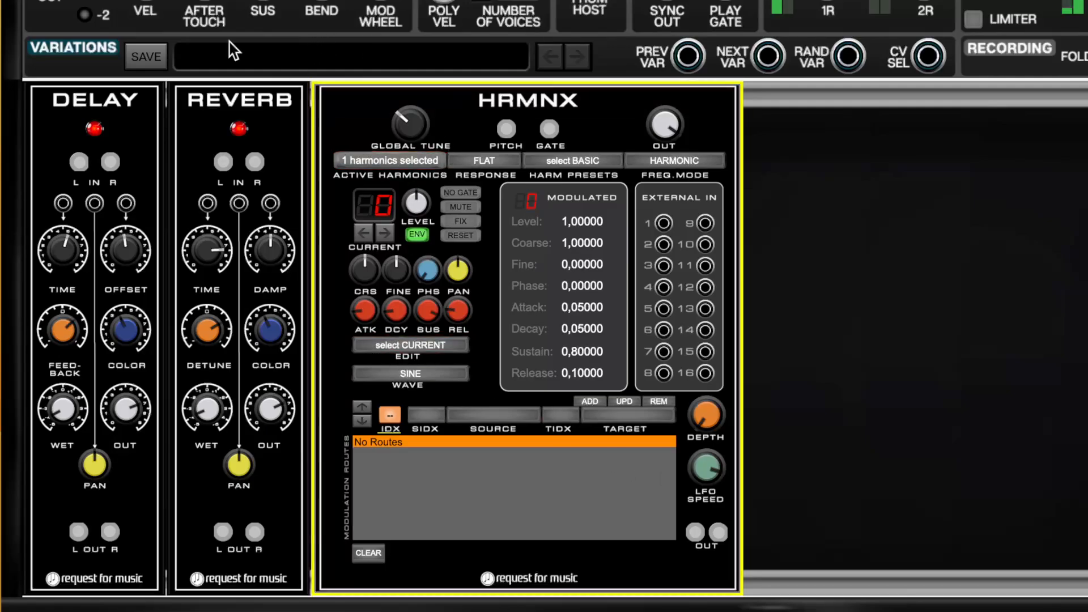
{"action": "mouse_move", "coordinate": [196, 1]}
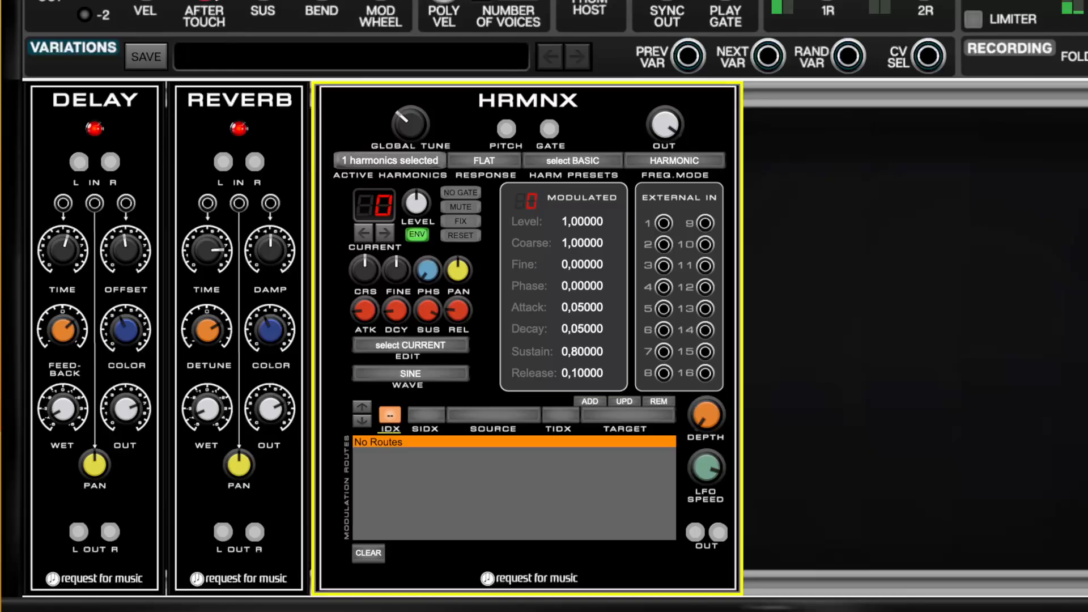
{"action": "mouse_move", "coordinate": [255, 1]}
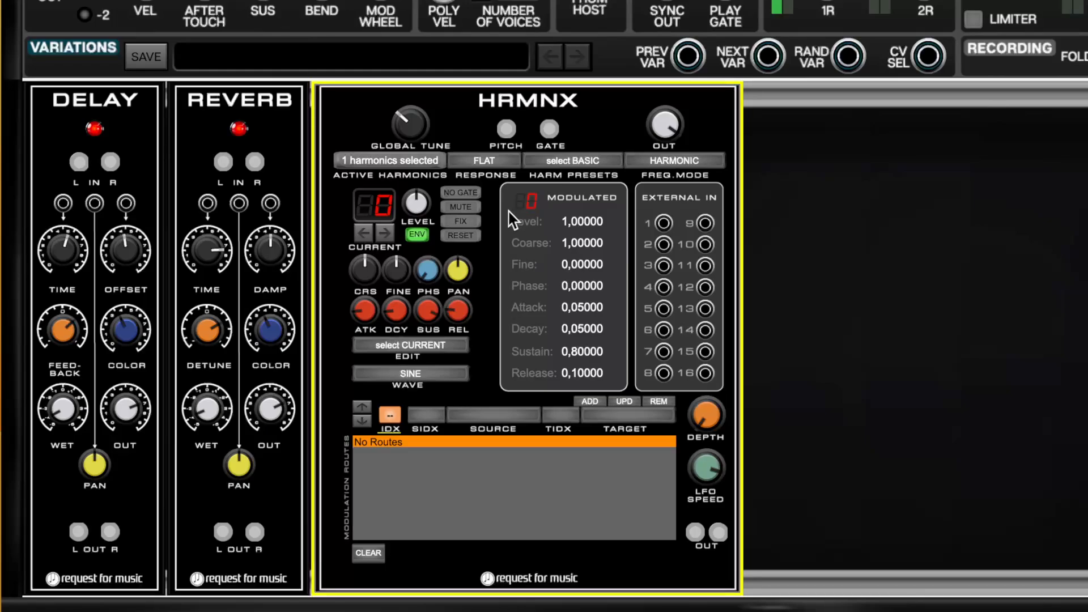
{"action": "left_click", "coordinate": [411, 163]}
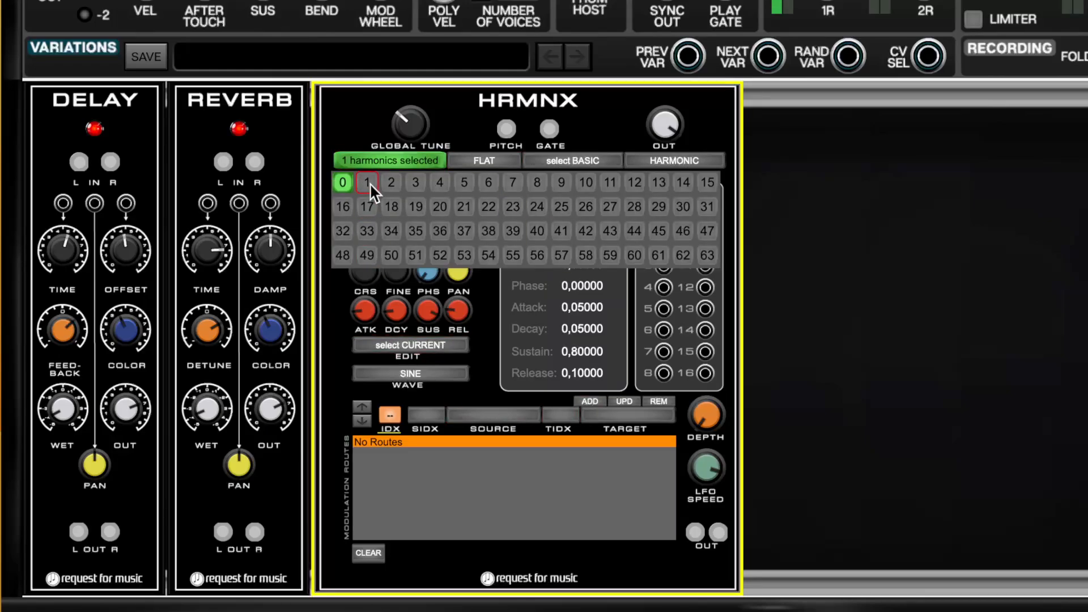
{"action": "left_click", "coordinate": [417, 163]}
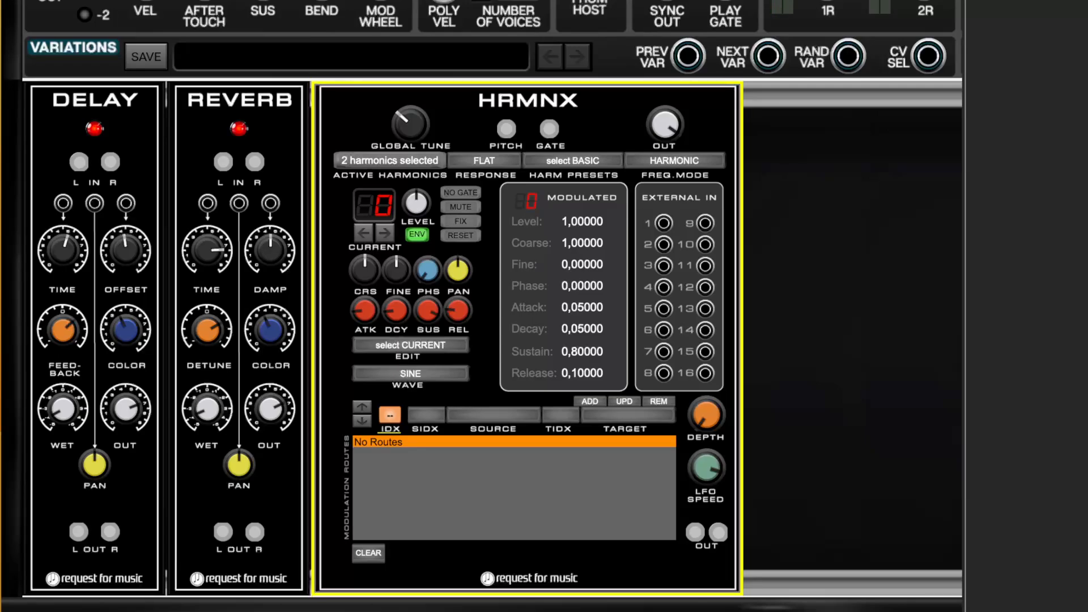
Search the module library for "multi", place a Multi Oscilloscope beside HRMNX, and patch its channel 1 input to an HRMNX output.
{"action": "type", "text": "muli"}
{"action": "key", "text": "BackSpace"}
{"action": "type", "text": "ti"}
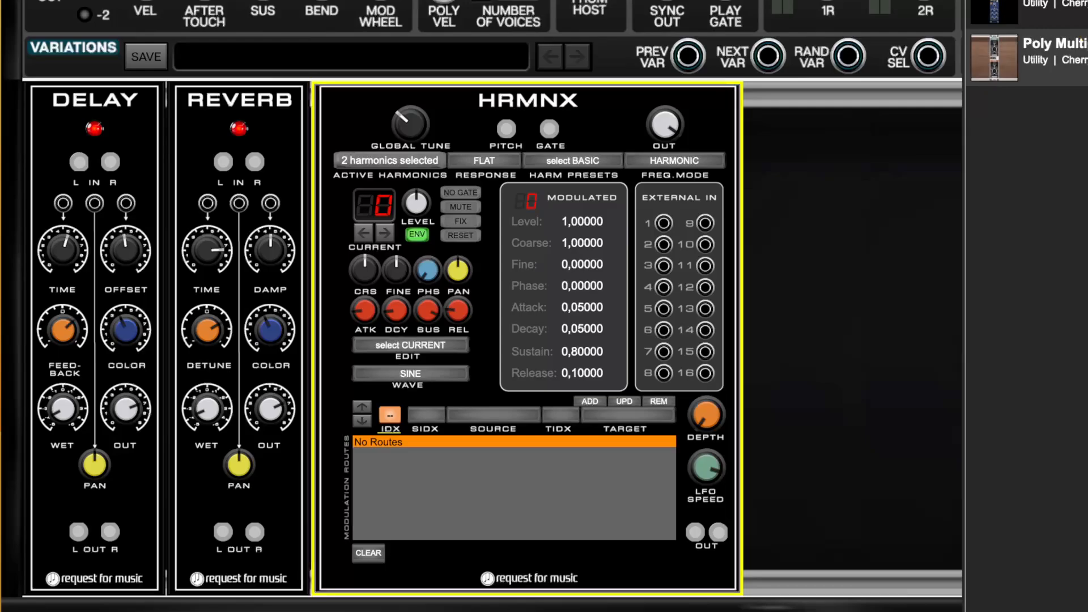
{"action": "type", "text": "l"}
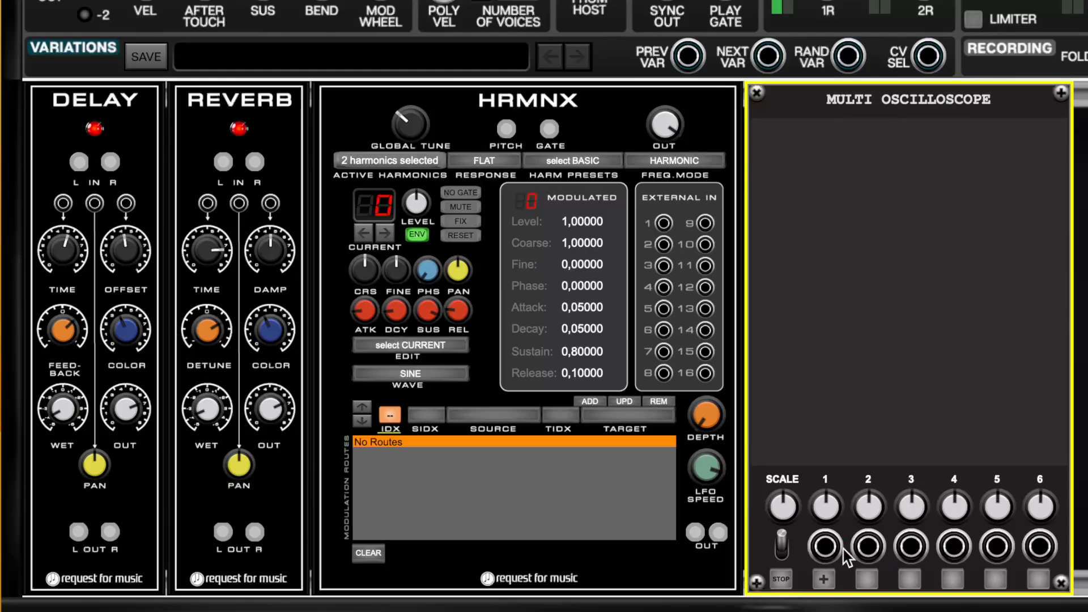
{"action": "left_click_drag", "start_coordinate": [827, 547], "coordinate": [698, 535]}
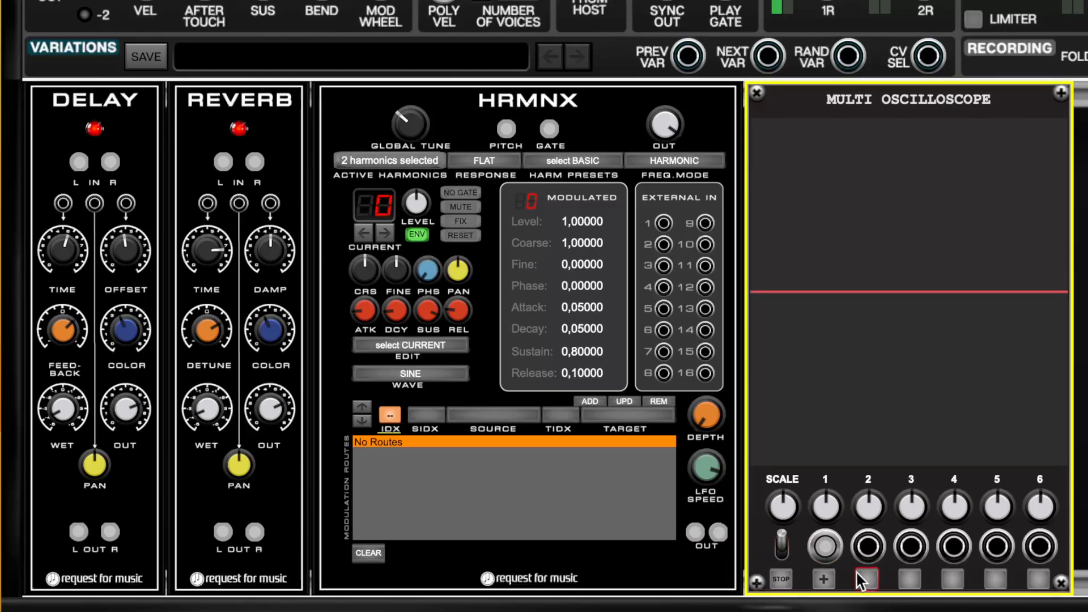
Deactivate harmonic 1 in HRMNX and turn up the Multi Oscilloscope's scale.
{"action": "left_click", "coordinate": [372, 165]}
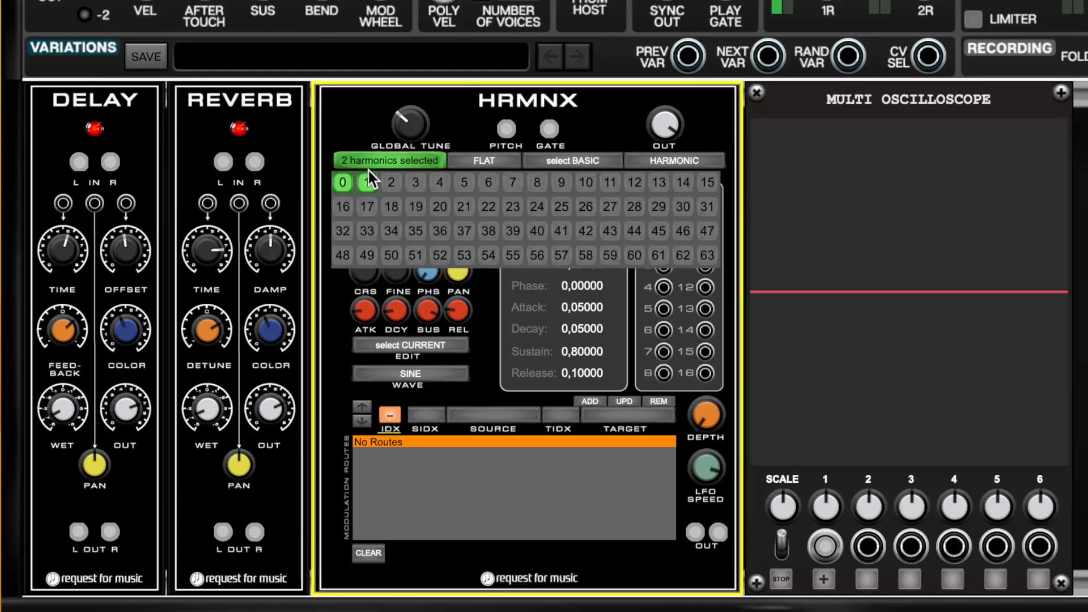
{"action": "left_click", "coordinate": [369, 181]}
{"action": "left_click", "coordinate": [847, 172]}
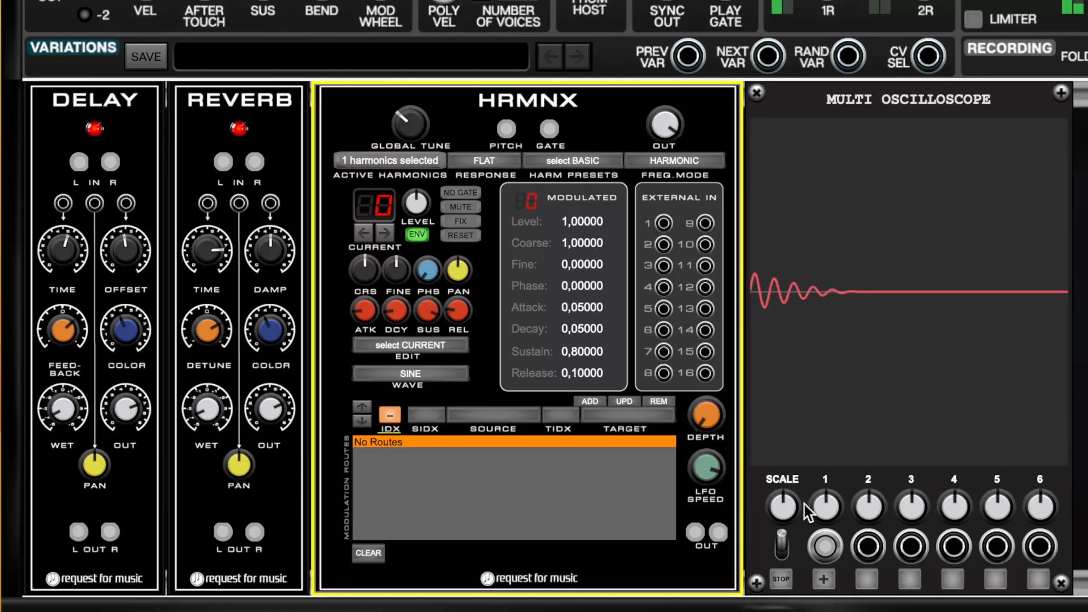
{"action": "left_click_drag", "start_coordinate": [785, 503], "coordinate": [798, 441]}
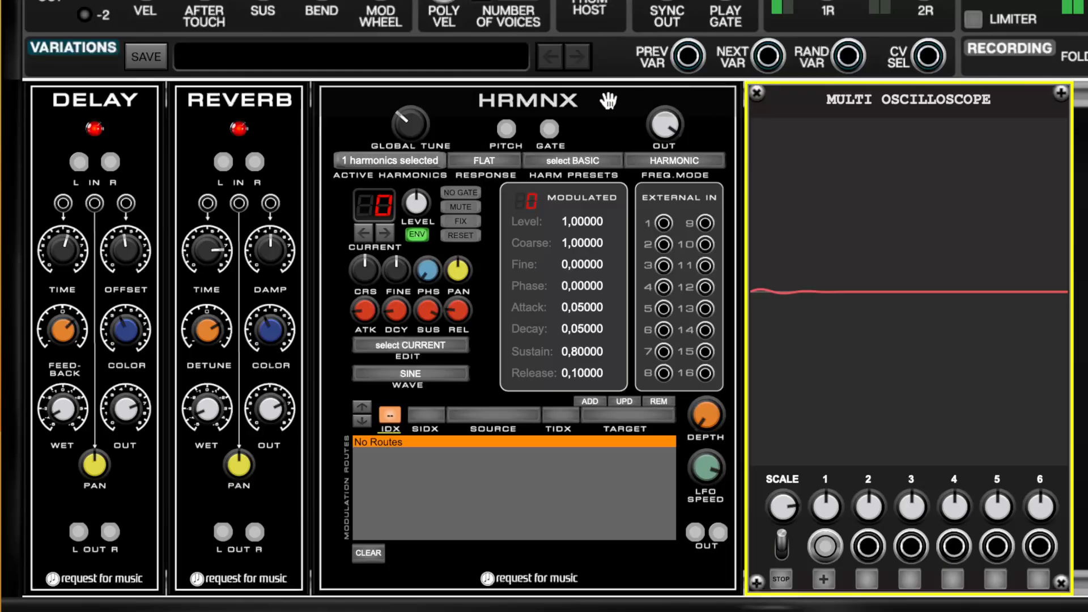
Activate harmonics 1 and 2 in HRMNX and set its response to SAWTOOTH.
{"action": "left_click", "coordinate": [425, 163]}
{"action": "left_click", "coordinate": [366, 183]}
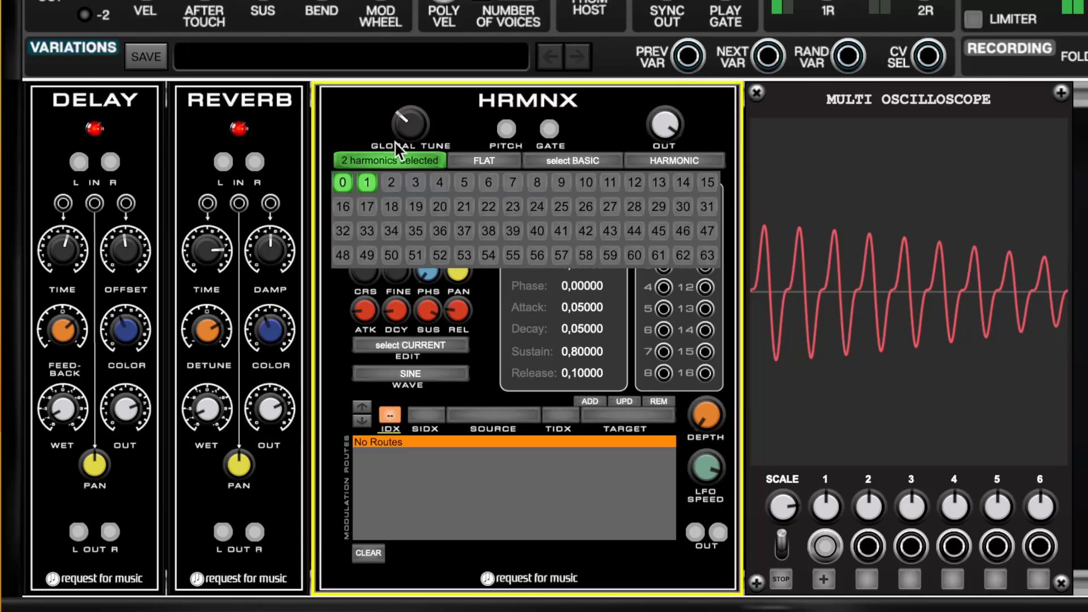
{"action": "left_click", "coordinate": [390, 181]}
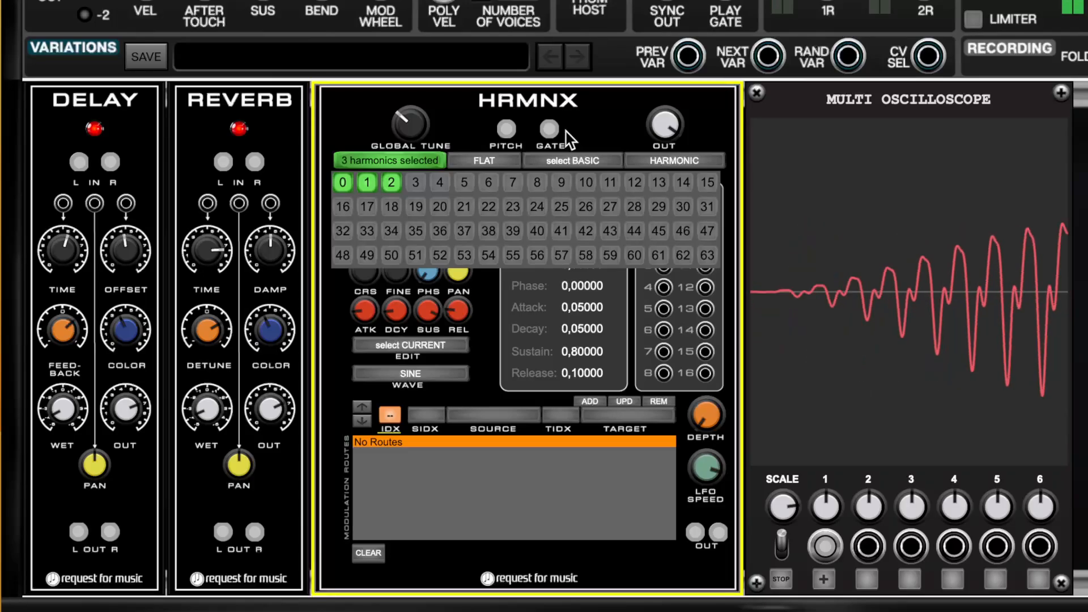
{"action": "left_click", "coordinate": [508, 161]}
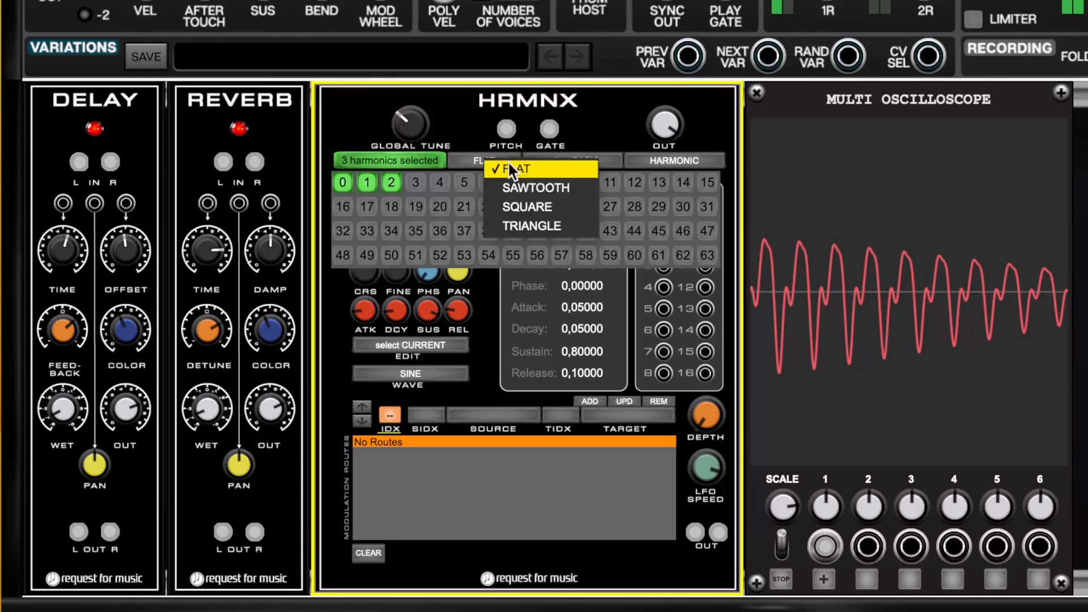
{"action": "left_click", "coordinate": [515, 187]}
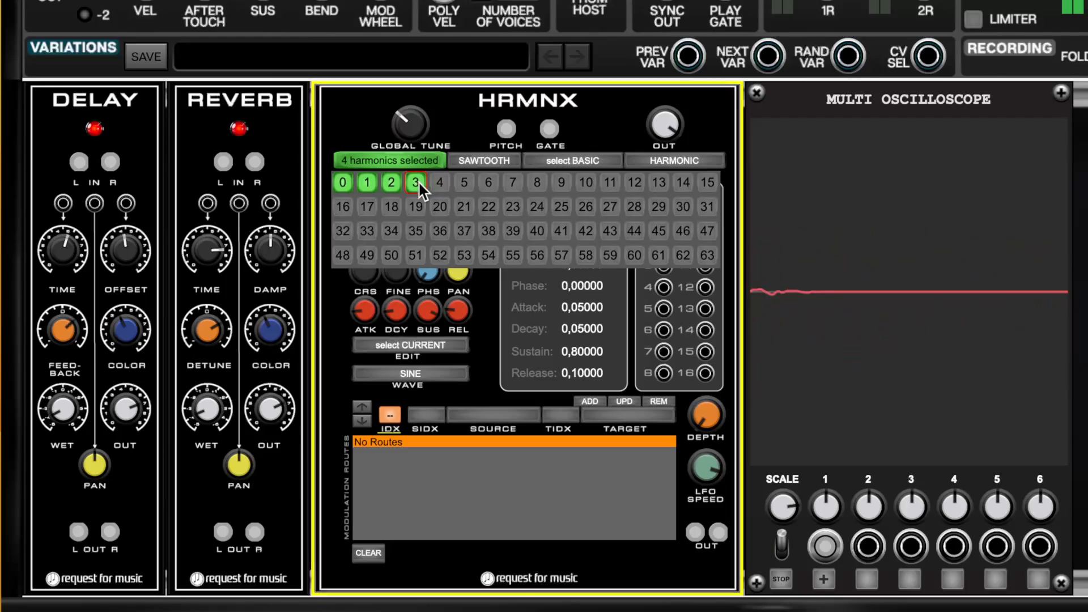
Activate harmonics 3 to 7 in HRMNX and close the harmonics selection.
{"action": "left_click", "coordinate": [438, 182]}
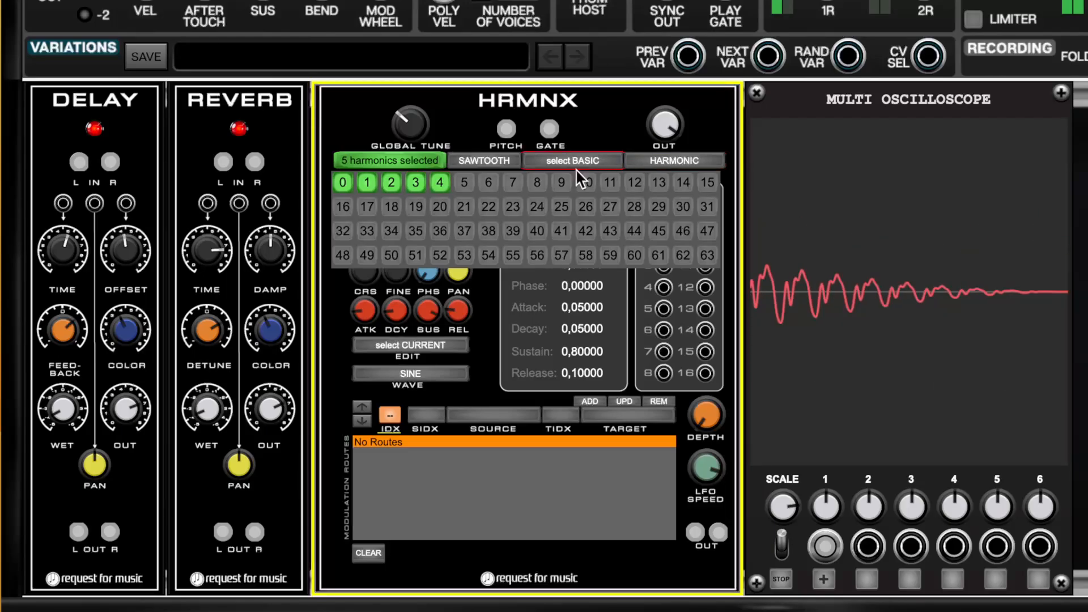
{"action": "left_click", "coordinate": [459, 188]}
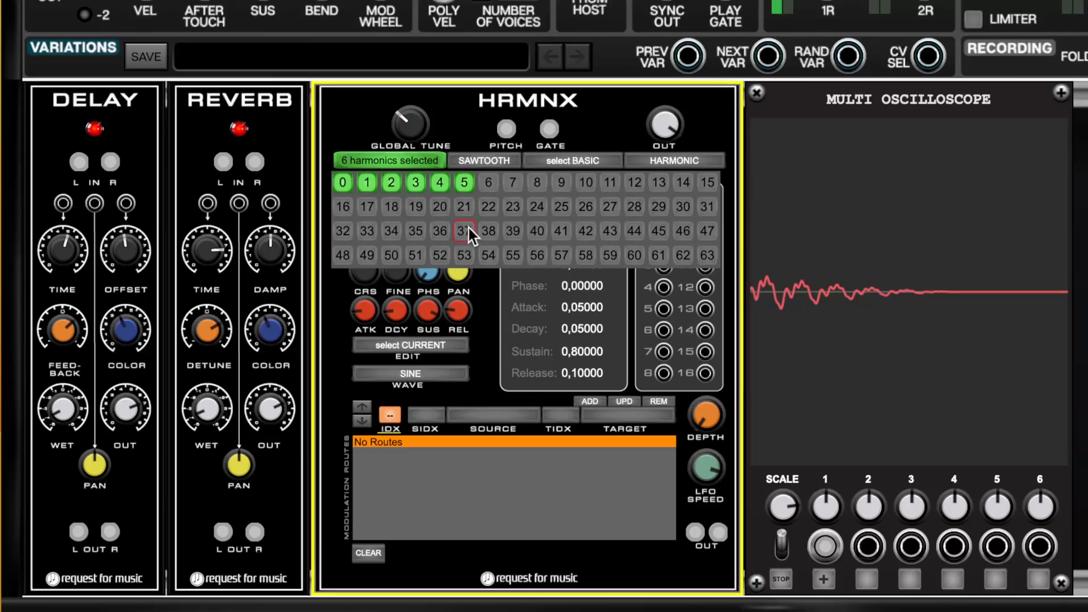
{"action": "left_click", "coordinate": [487, 183]}
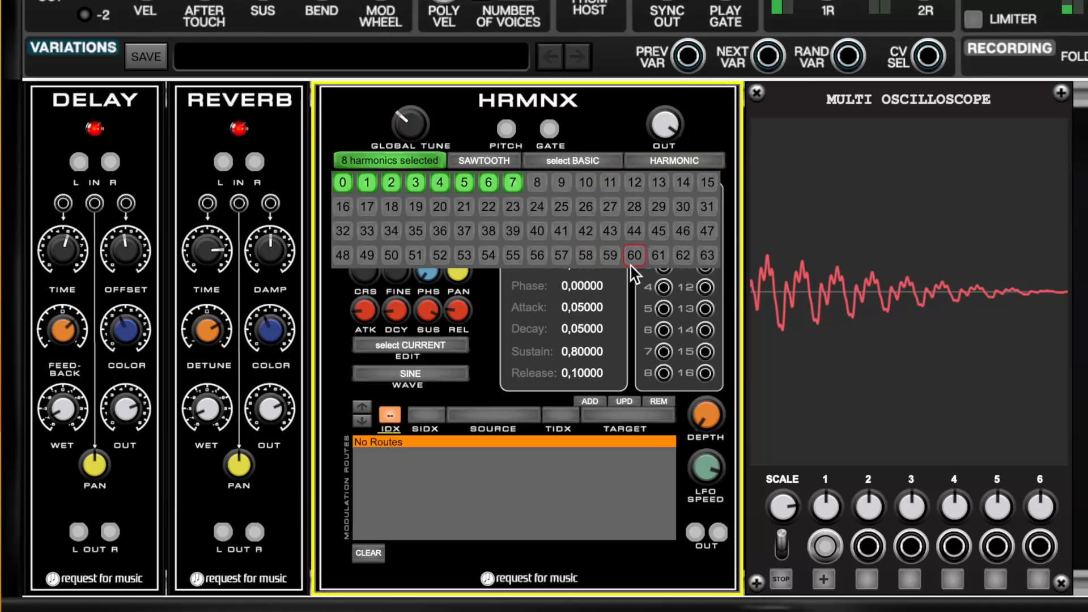
{"action": "left_click", "coordinate": [565, 158]}
{"action": "left_click", "coordinate": [370, 159]}
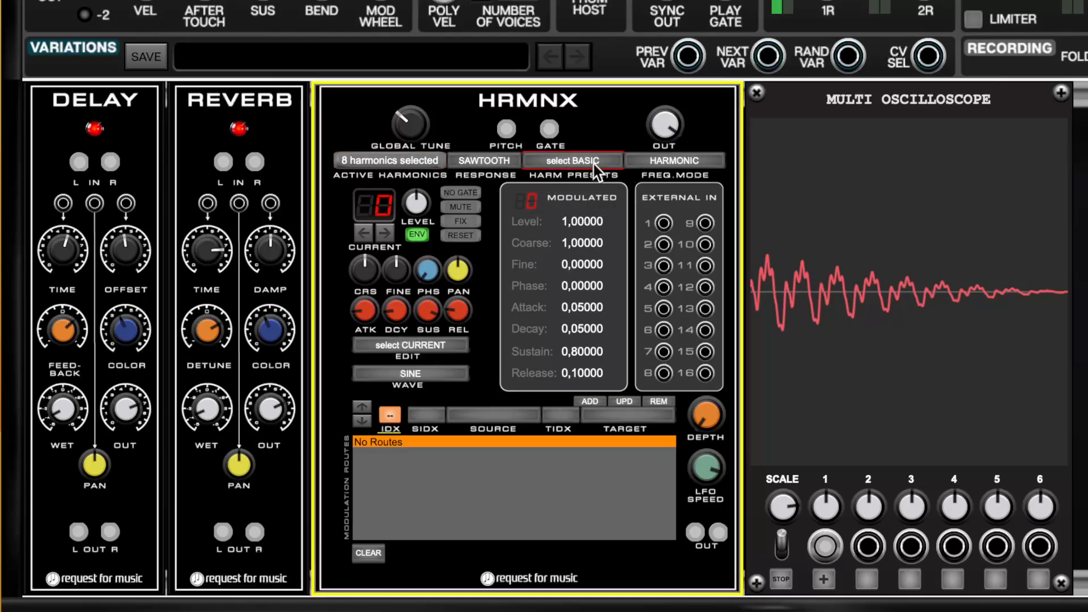
Apply the select ALL harmonic preset, accept overwriting the current selection, and display the active harmonics.
{"action": "left_click", "coordinate": [594, 162]}
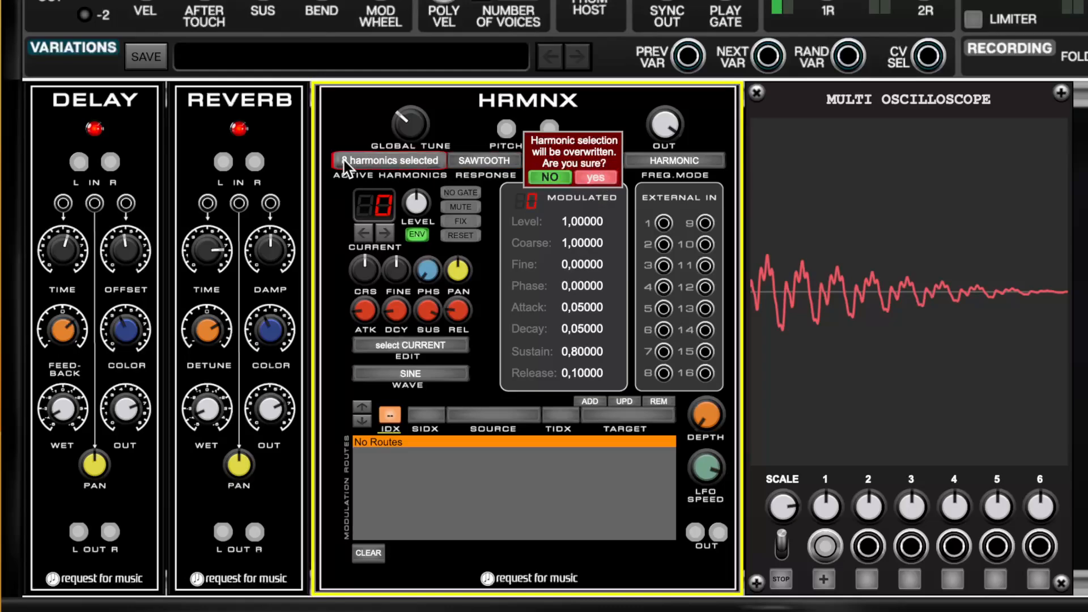
{"action": "left_click", "coordinate": [587, 178]}
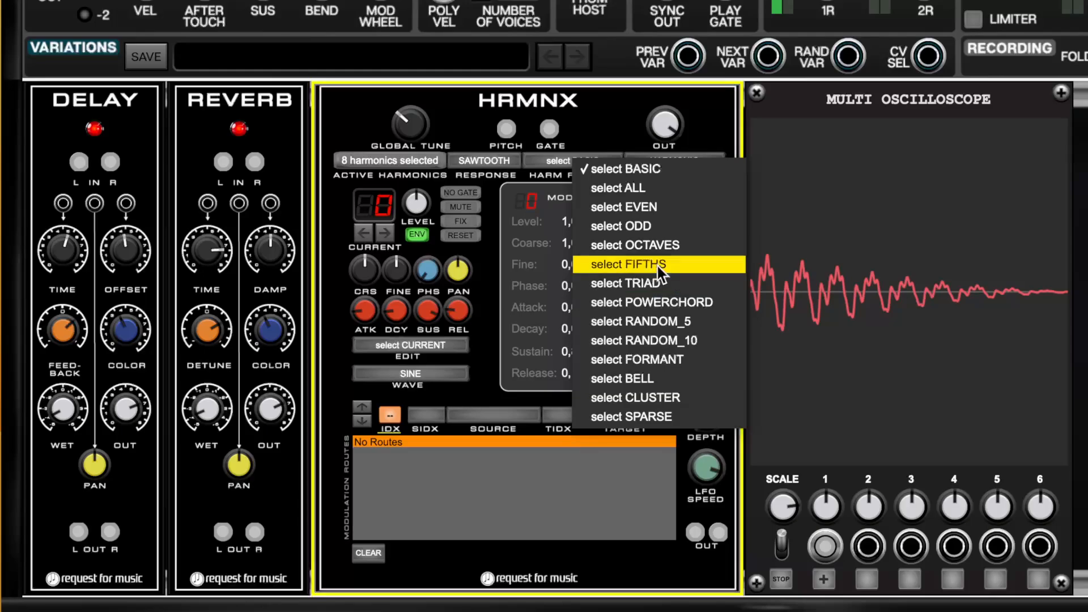
{"action": "left_click", "coordinate": [634, 183]}
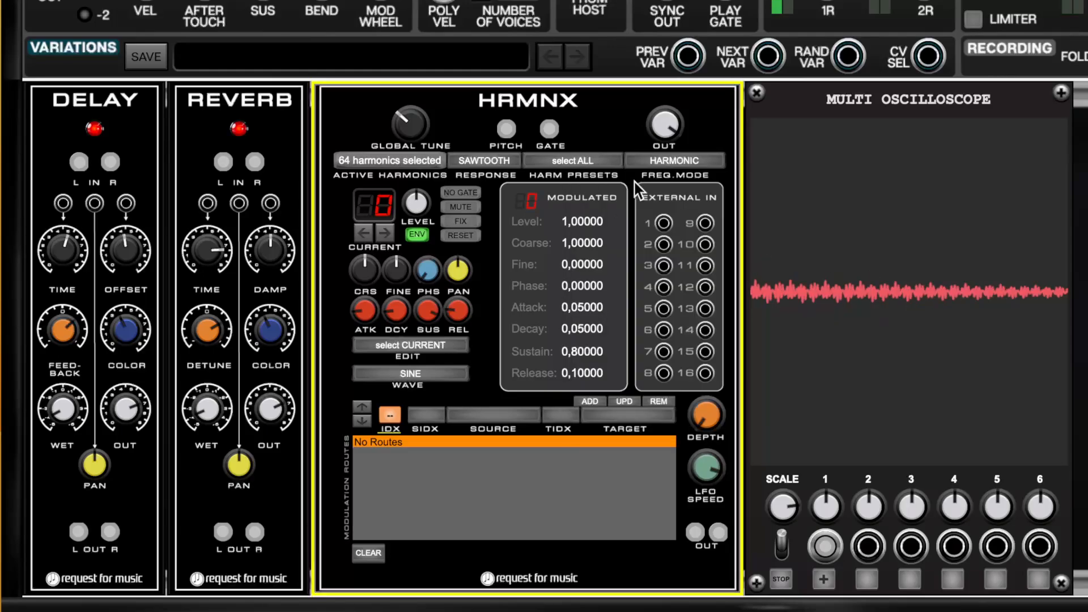
{"action": "left_click", "coordinate": [390, 161]}
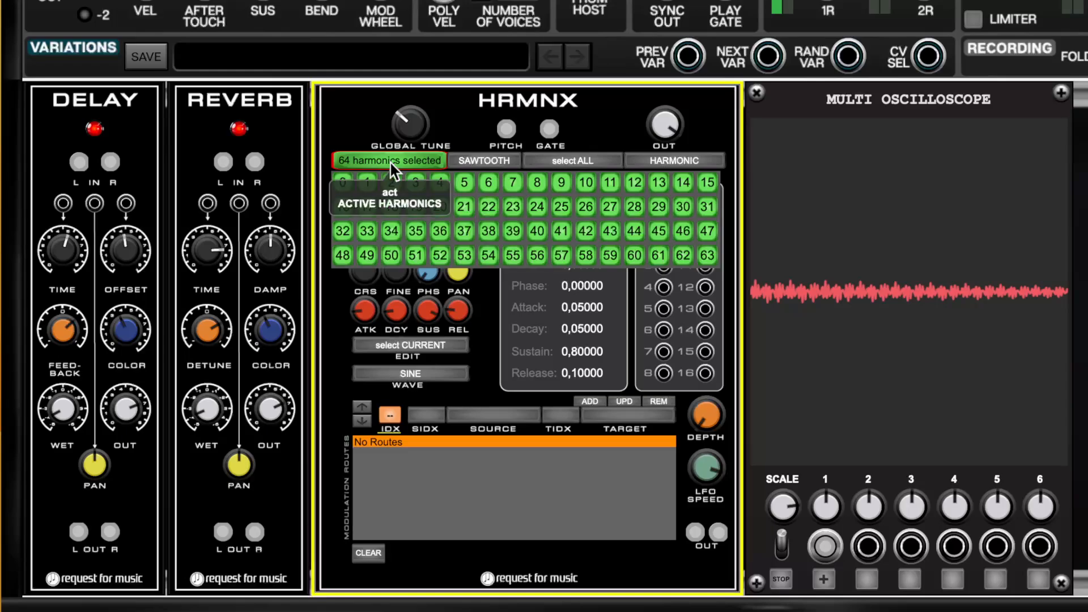
{"action": "left_click", "coordinate": [390, 159]}
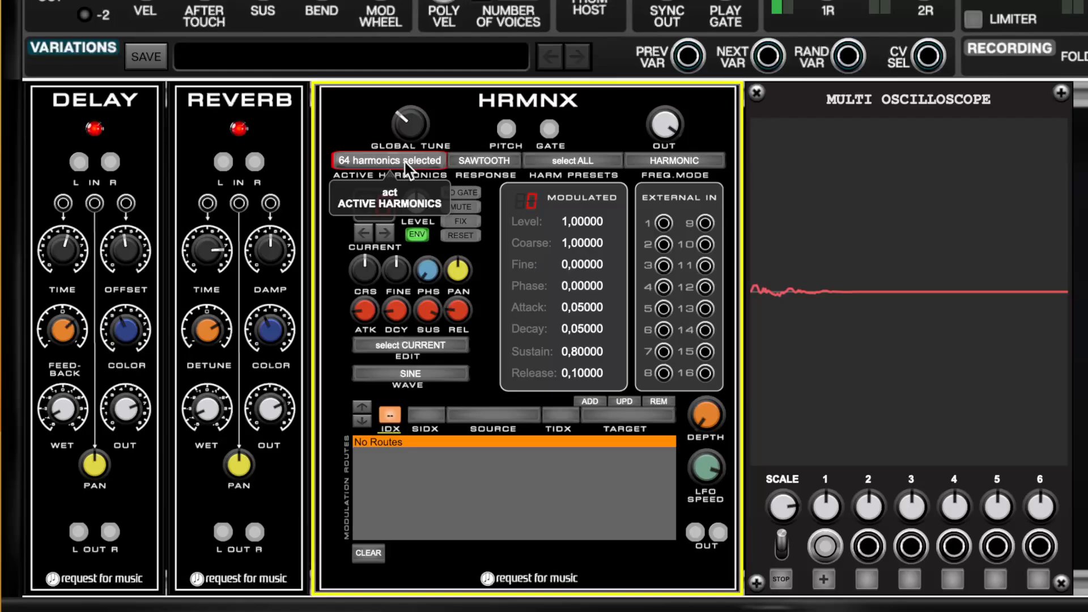
{"action": "left_click", "coordinate": [362, 161]}
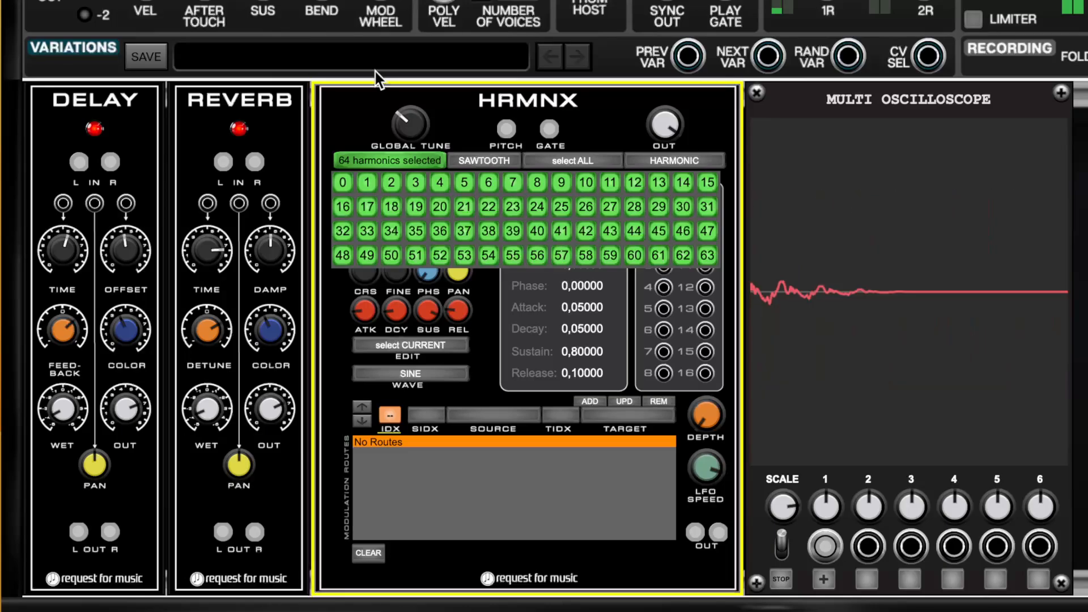
Turn the Multi Oscilloscope's scale up further and set the HRMNX response to SQUARE.
{"action": "left_click", "coordinate": [776, 510]}
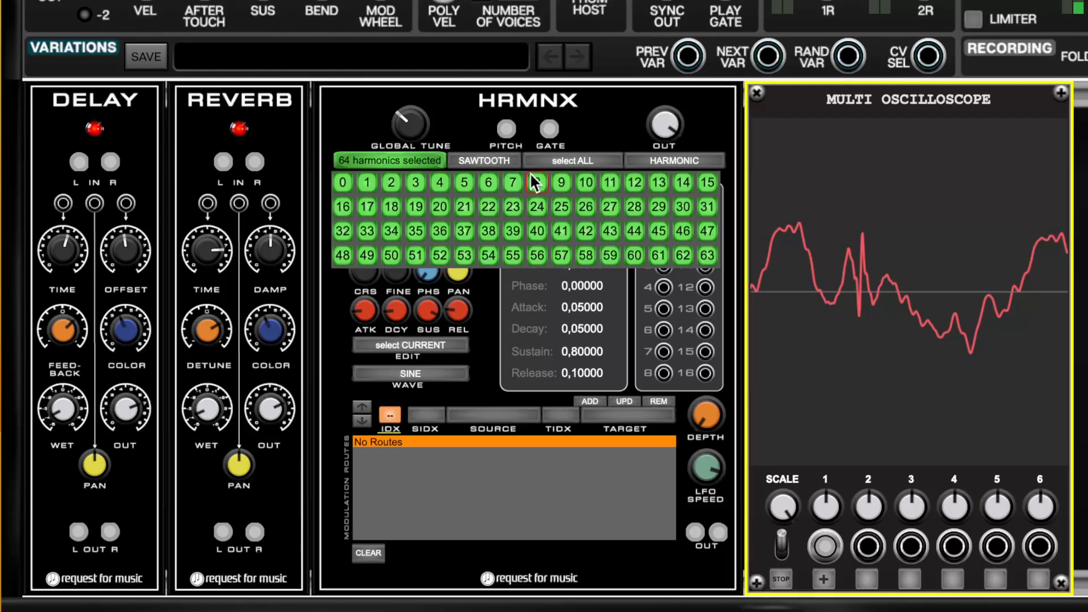
{"action": "left_click", "coordinate": [465, 161]}
{"action": "left_click", "coordinate": [481, 161]}
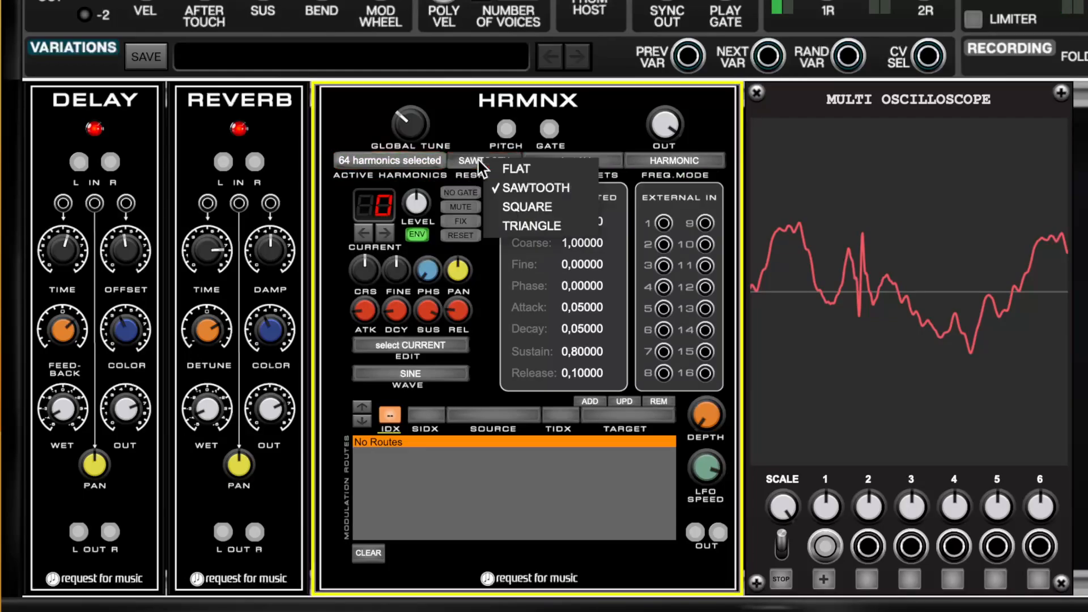
{"action": "left_click", "coordinate": [514, 205]}
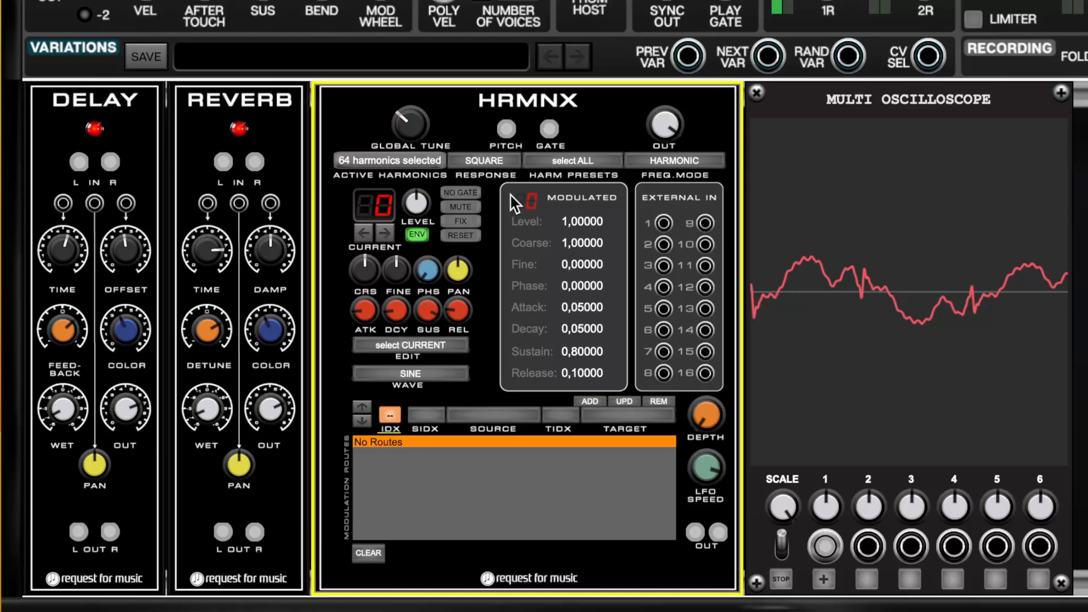
Try the TRIANGLE response in HRMNX and switch from it to FLAT.
{"action": "left_click", "coordinate": [490, 161]}
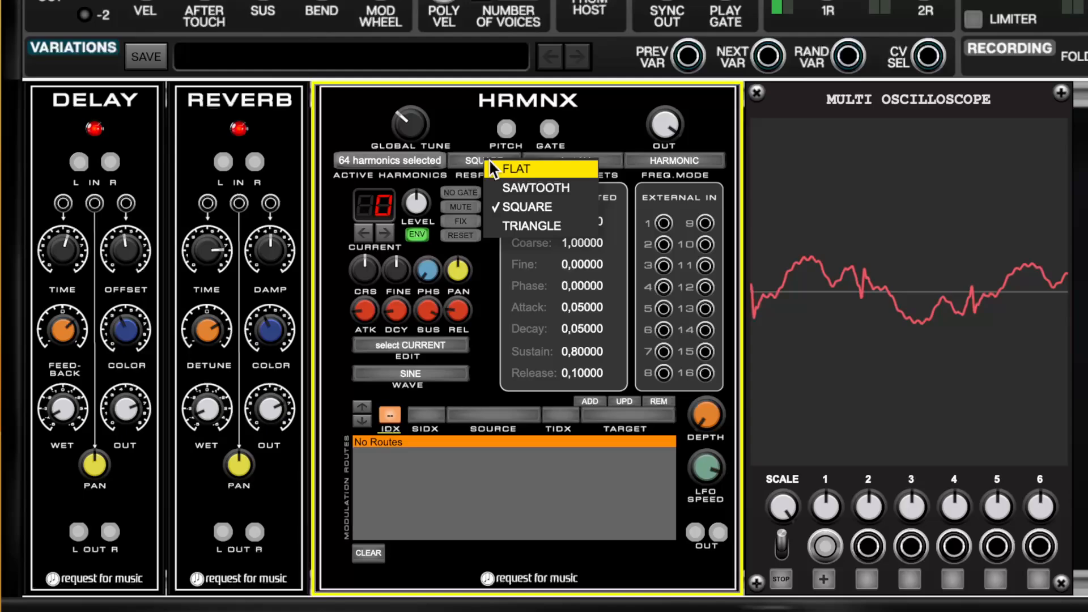
{"action": "left_click", "coordinate": [530, 217]}
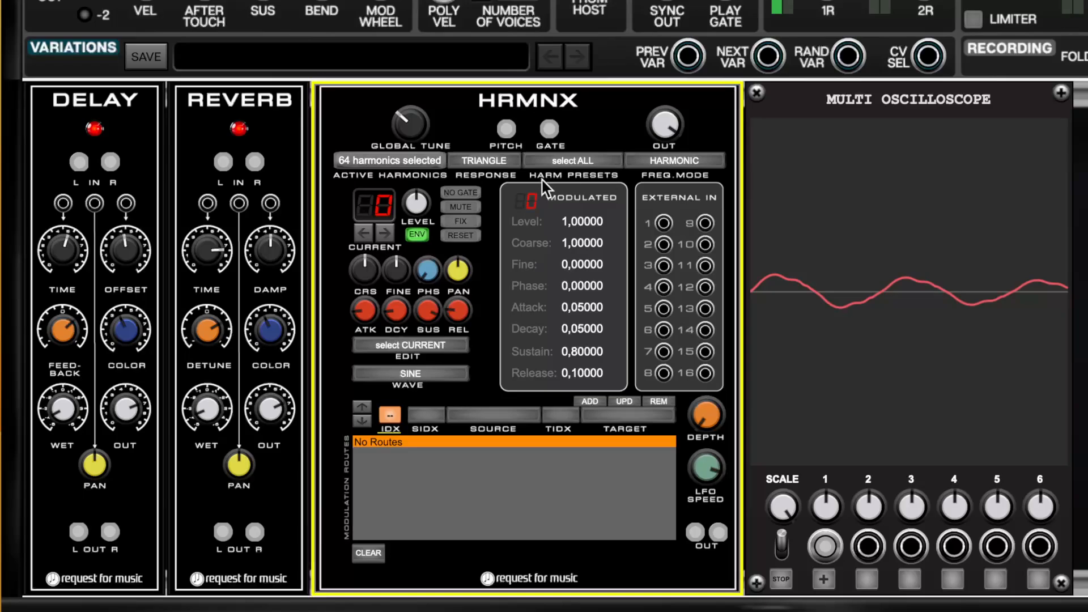
{"action": "left_click", "coordinate": [504, 160]}
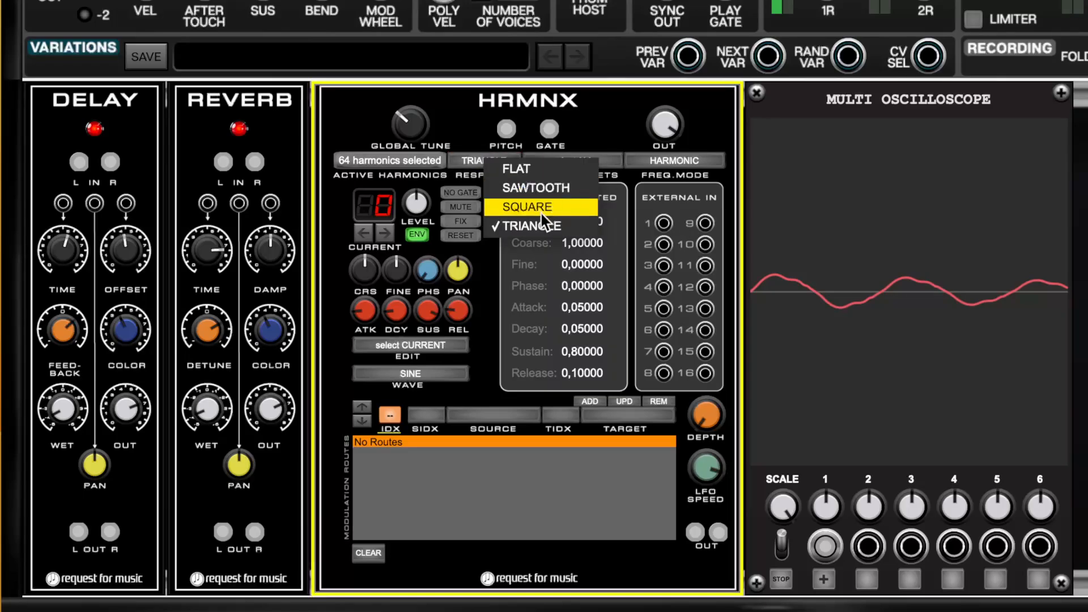
{"action": "left_click", "coordinate": [530, 166]}
Lower the HRMNX output level and set its response to SAWTOOTH.
{"action": "left_click_drag", "start_coordinate": [665, 125], "coordinate": [771, 431]}
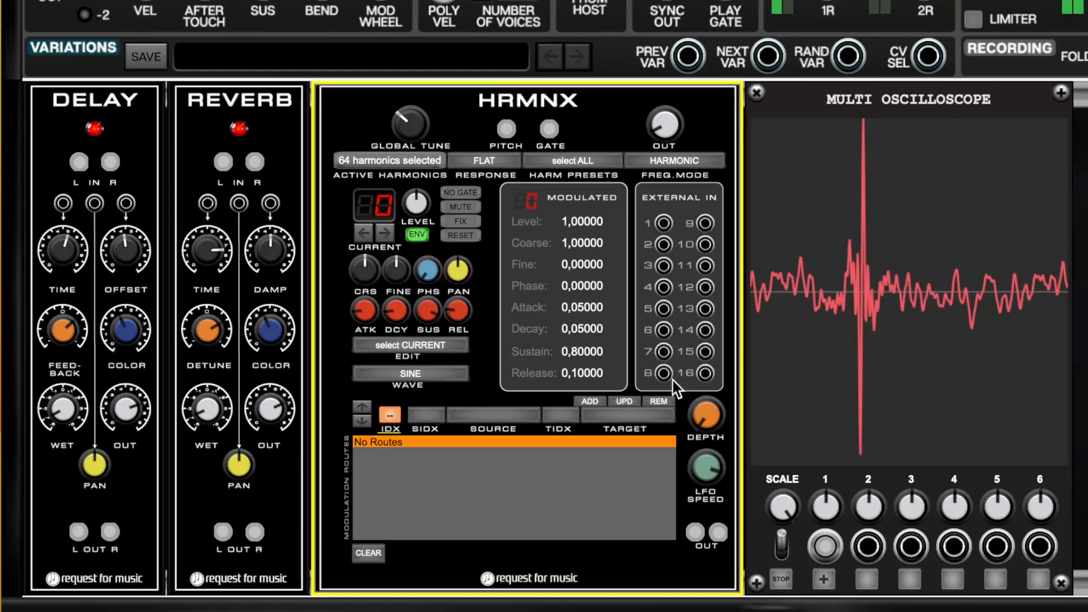
{"action": "left_click", "coordinate": [486, 161]}
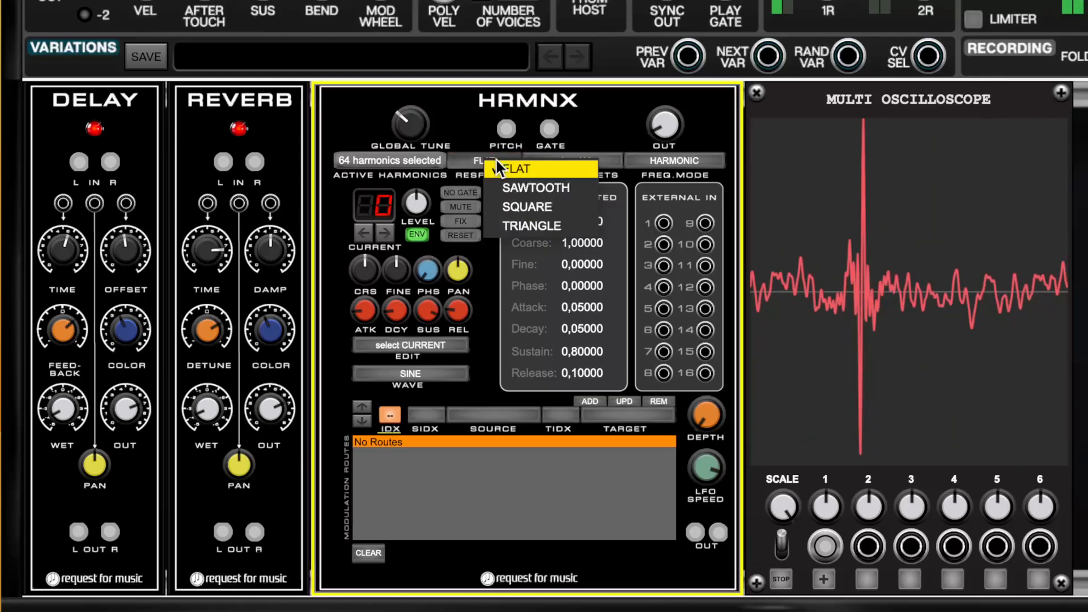
{"action": "left_click", "coordinate": [527, 189]}
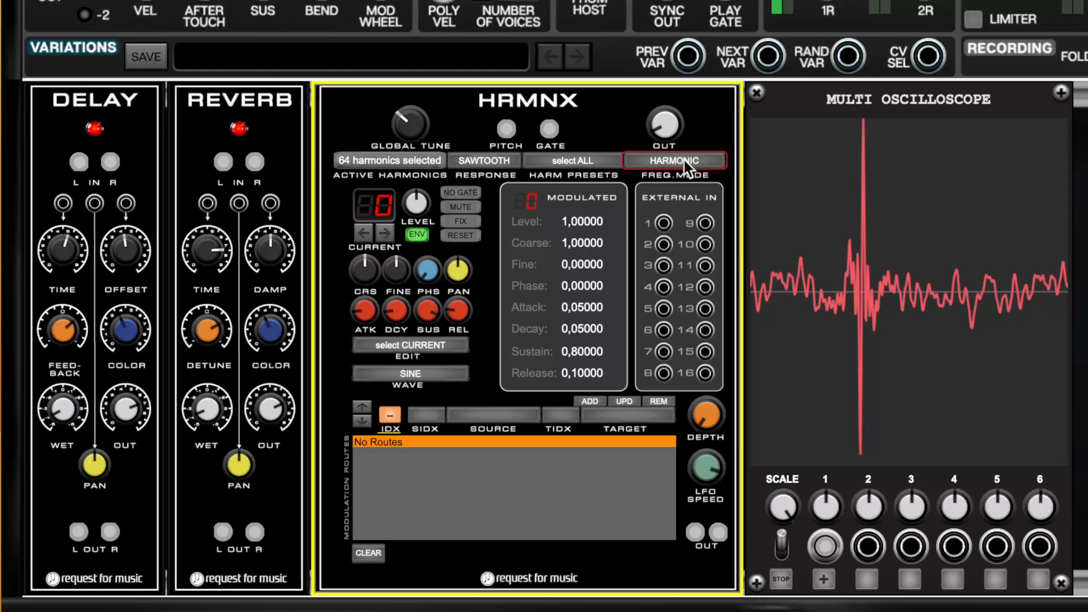
Set the HRMNX response to FLAT and raise the module's output level.
{"action": "left_click", "coordinate": [497, 162]}
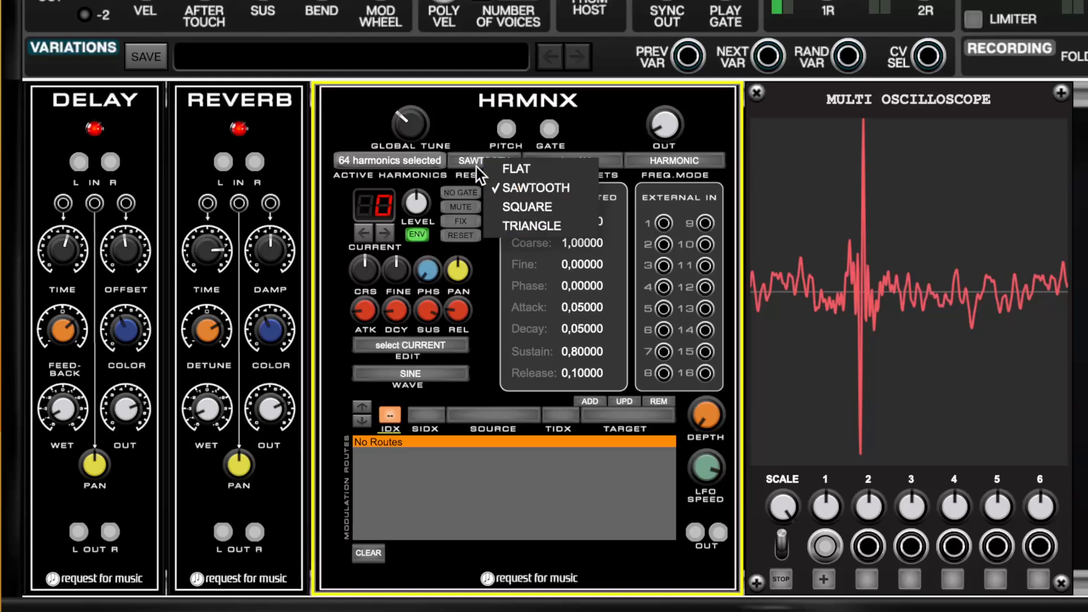
{"action": "left_click", "coordinate": [513, 169]}
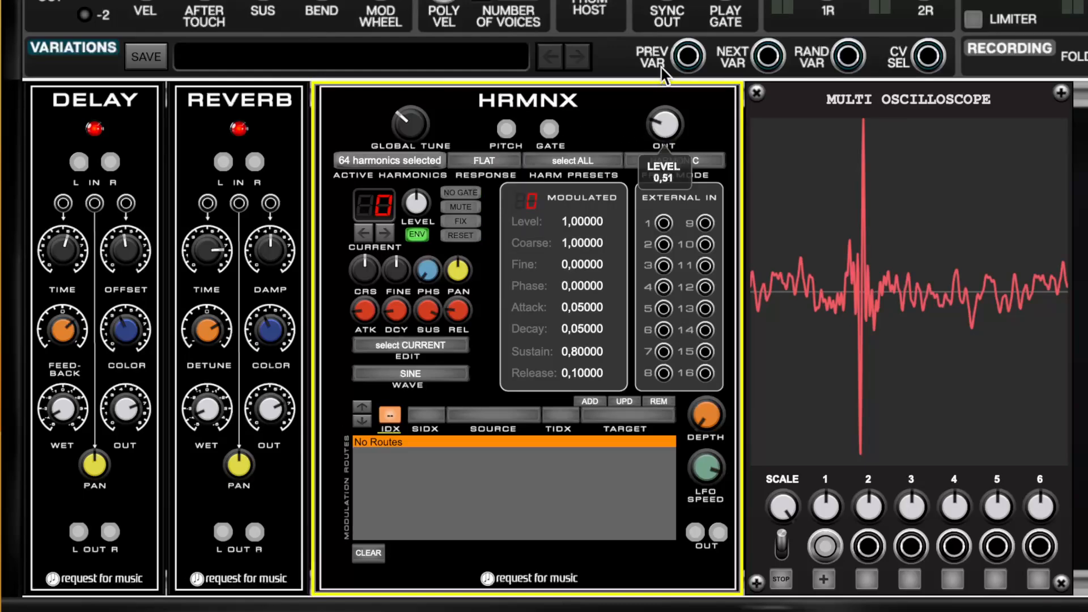
{"action": "left_click_drag", "start_coordinate": [662, 66], "coordinate": [662, 11]}
{"action": "left_click_drag", "start_coordinate": [671, 128], "coordinate": [735, 17]}
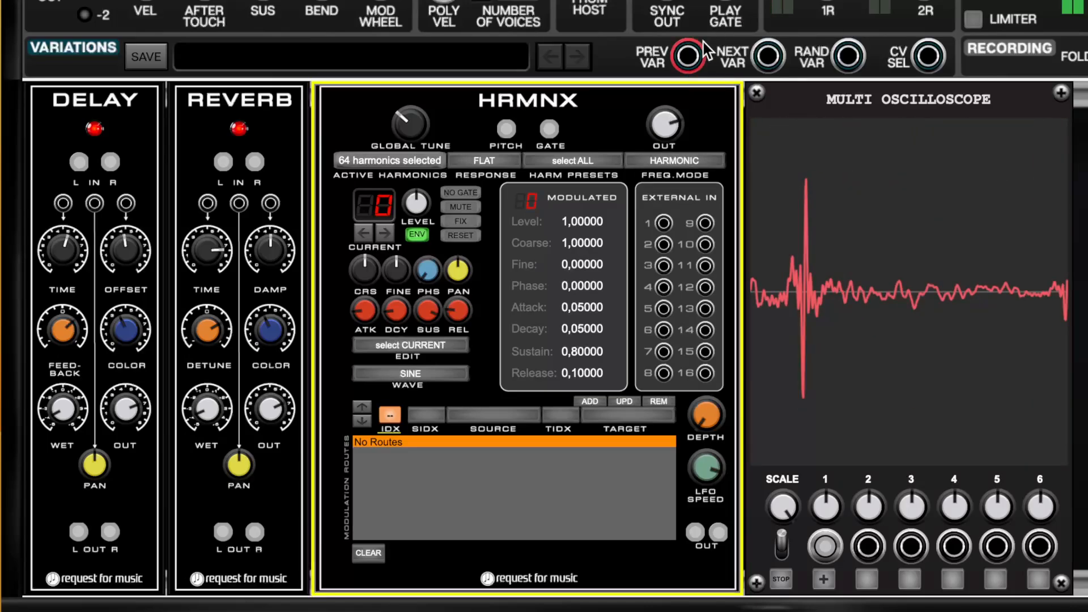
Set the HRMNX response to SAWTOOTH and raise the output level to 1,27.
{"action": "left_click", "coordinate": [486, 161]}
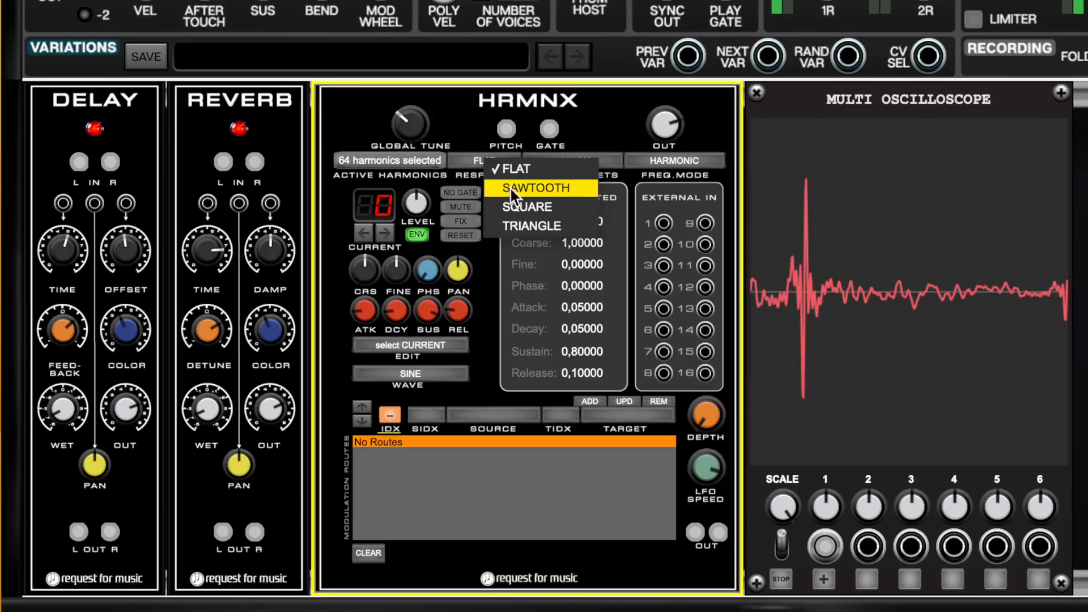
{"action": "left_click", "coordinate": [513, 190]}
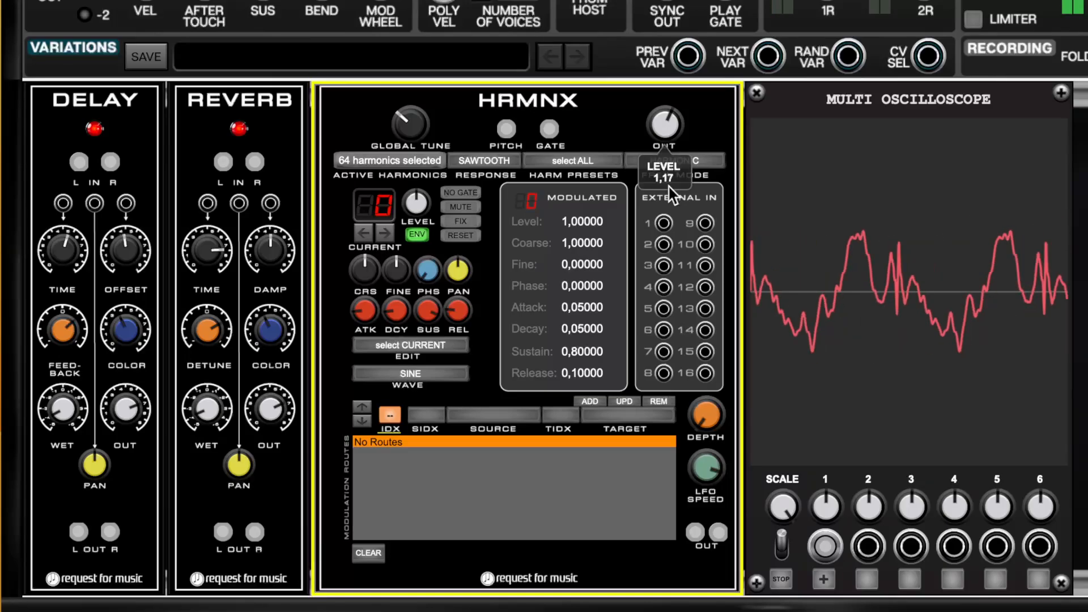
{"action": "left_click_drag", "start_coordinate": [659, 113], "coordinate": [659, 98]}
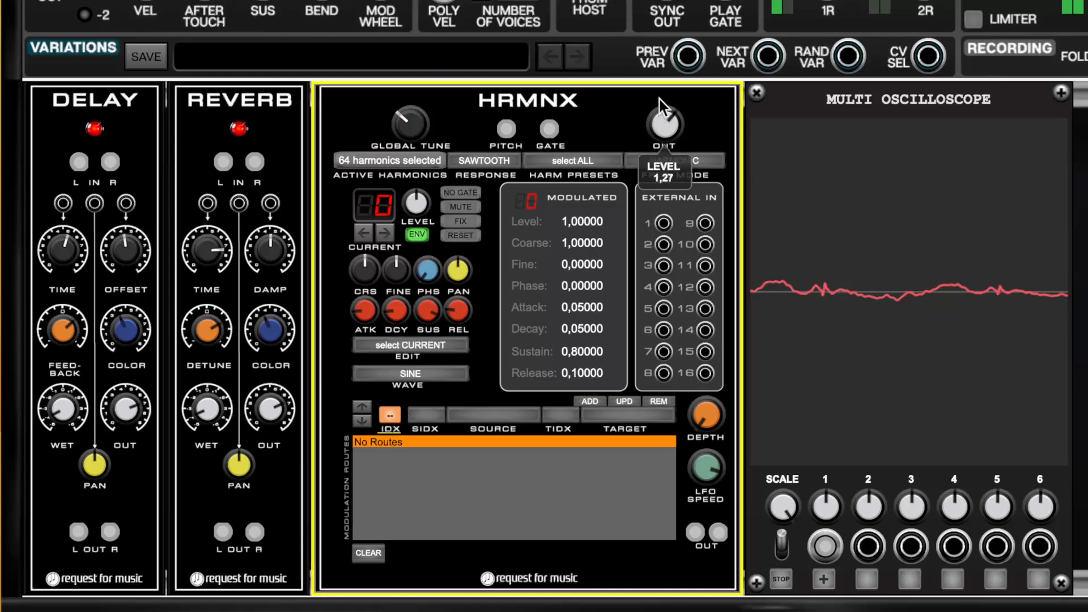
Examine the available HRMNX frequency modes, from the TET tunings to the ratio-based ones, and keep HARMONIC selected.
{"action": "left_click", "coordinate": [682, 167]}
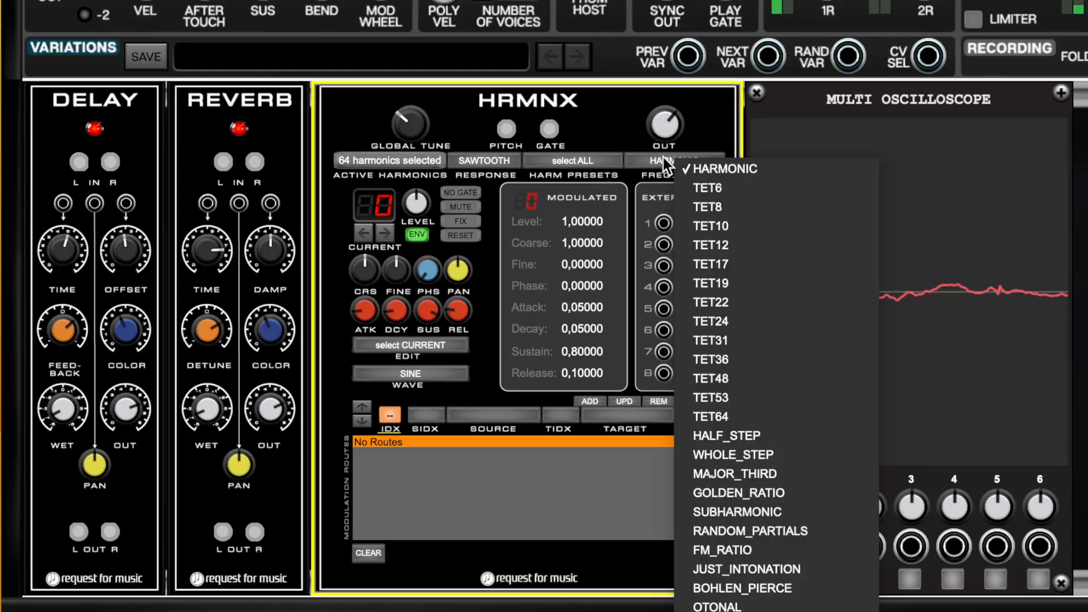
{"action": "left_click", "coordinate": [702, 140]}
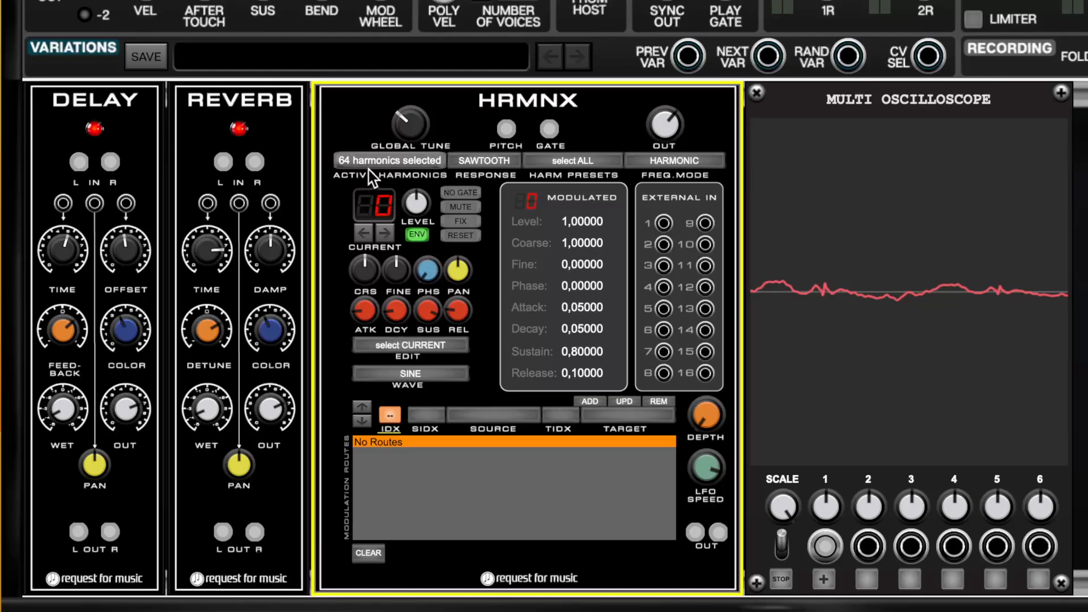
{"action": "left_click", "coordinate": [687, 161]}
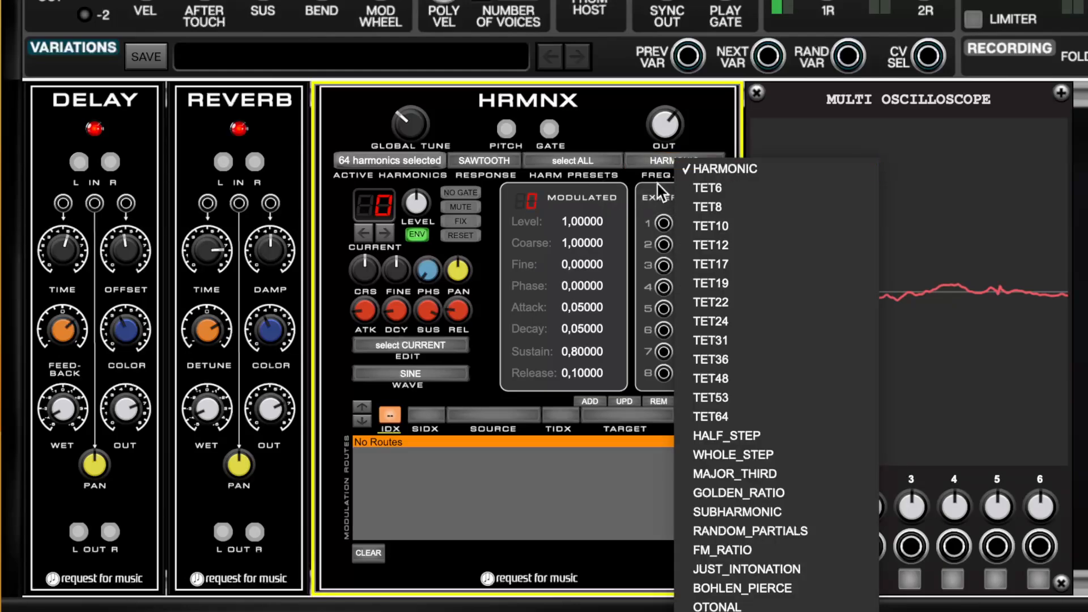
{"action": "left_click", "coordinate": [692, 165]}
{"action": "left_click", "coordinate": [681, 153]}
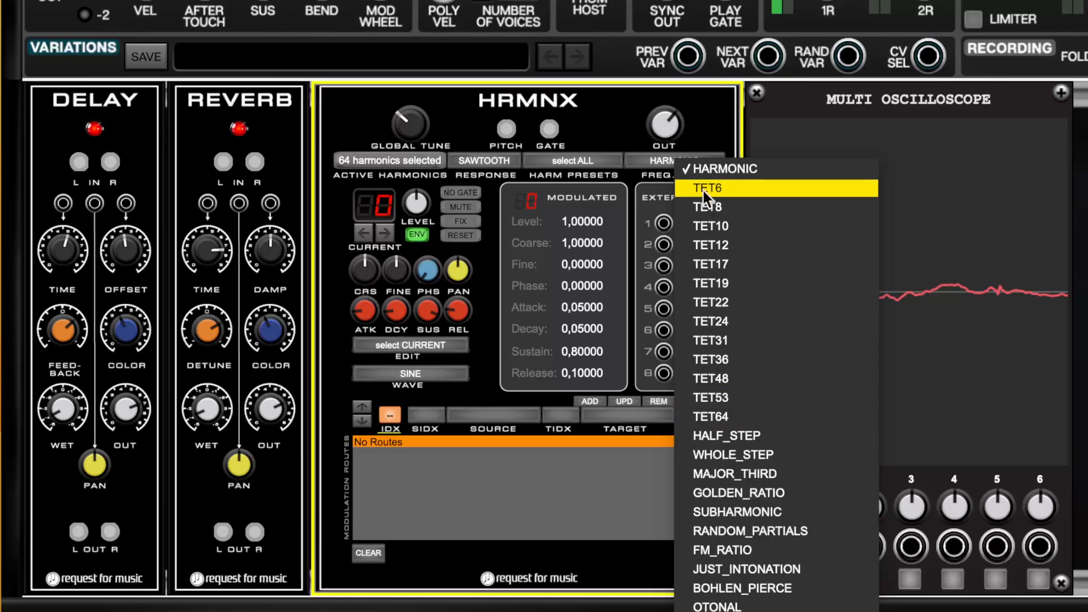
{"action": "left_click", "coordinate": [711, 171]}
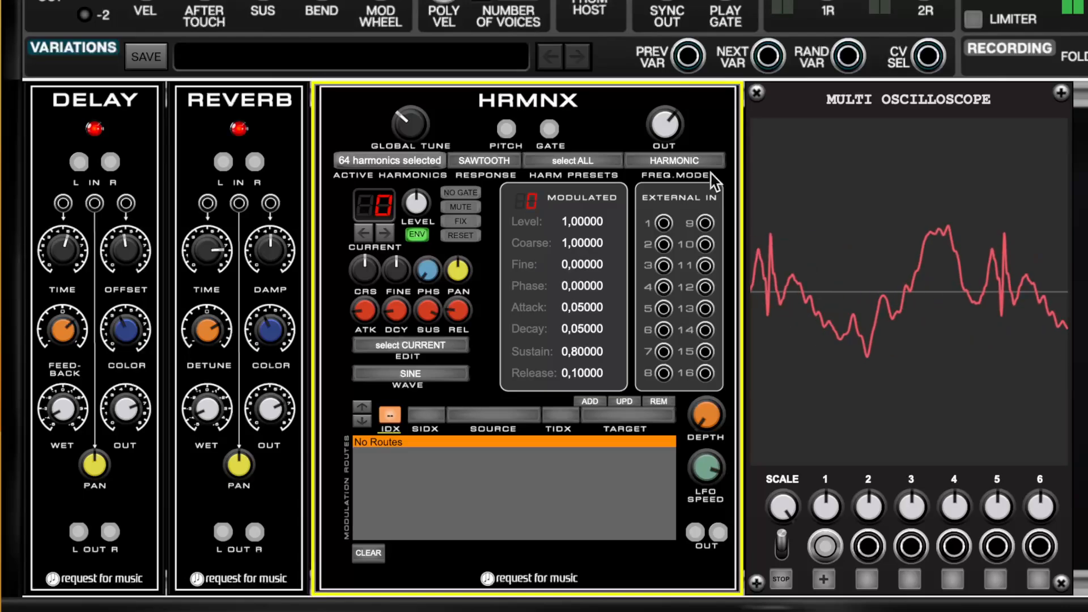
Try the TET6, TET8 and TET64 frequency modes in HRMNX one after another.
{"action": "left_click", "coordinate": [711, 170]}
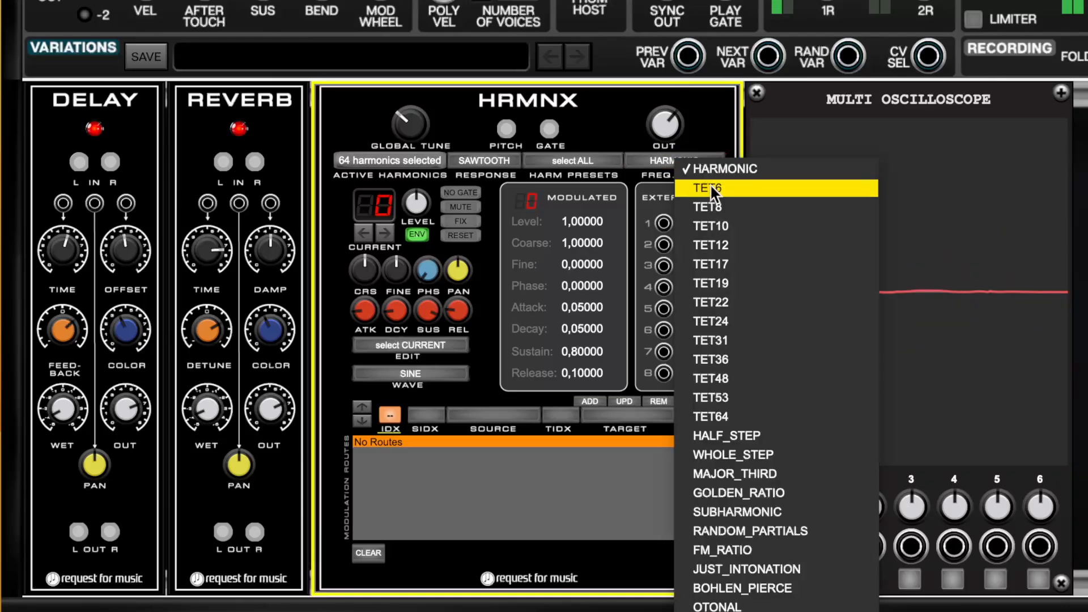
{"action": "left_click", "coordinate": [709, 184]}
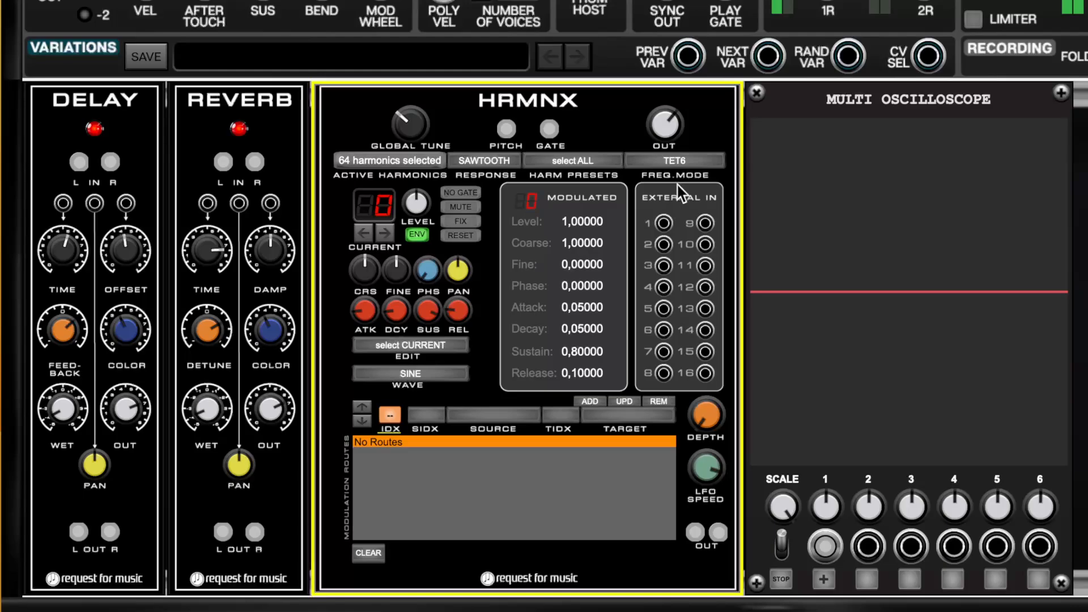
{"action": "left_click", "coordinate": [696, 162]}
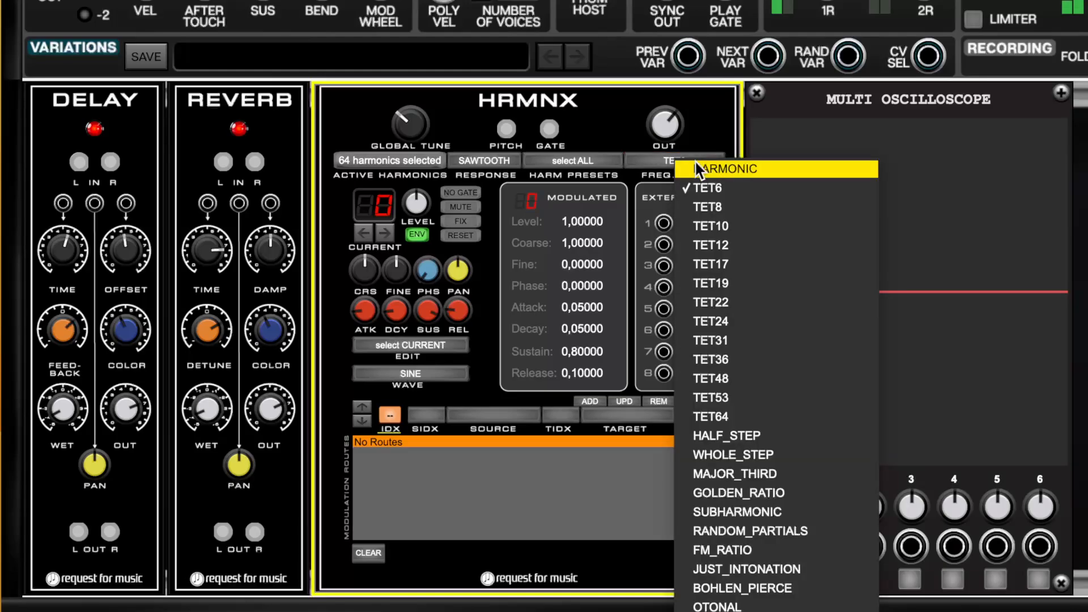
{"action": "left_click", "coordinate": [700, 205]}
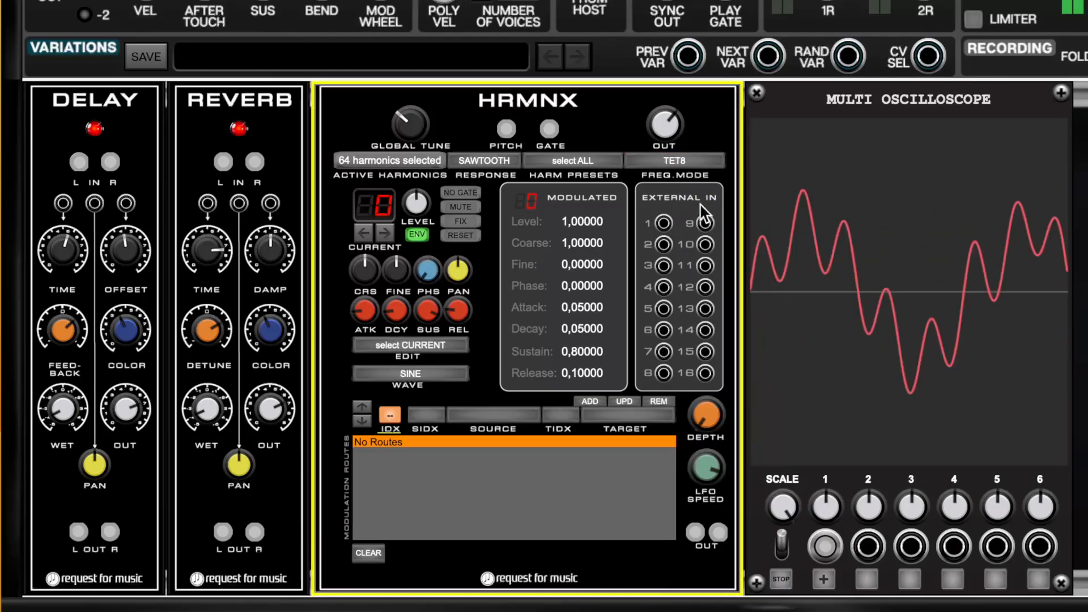
{"action": "left_click", "coordinate": [696, 163]}
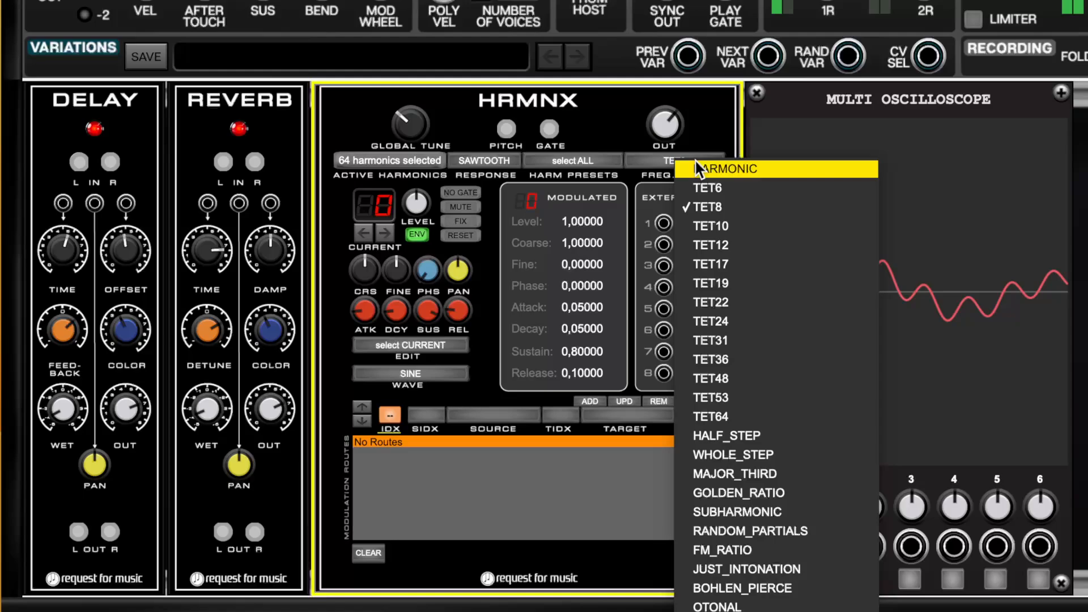
{"action": "left_click", "coordinate": [703, 416]}
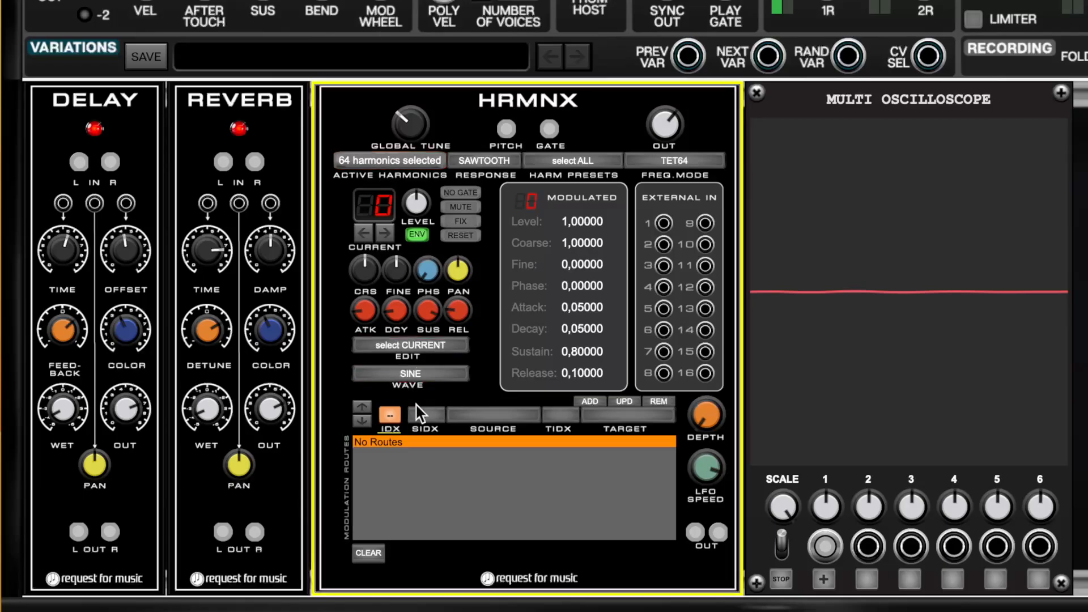
Set the HRMNX edit scope to edit ALL and change the harmonics' wave to SAW.
{"action": "left_click", "coordinate": [421, 383]}
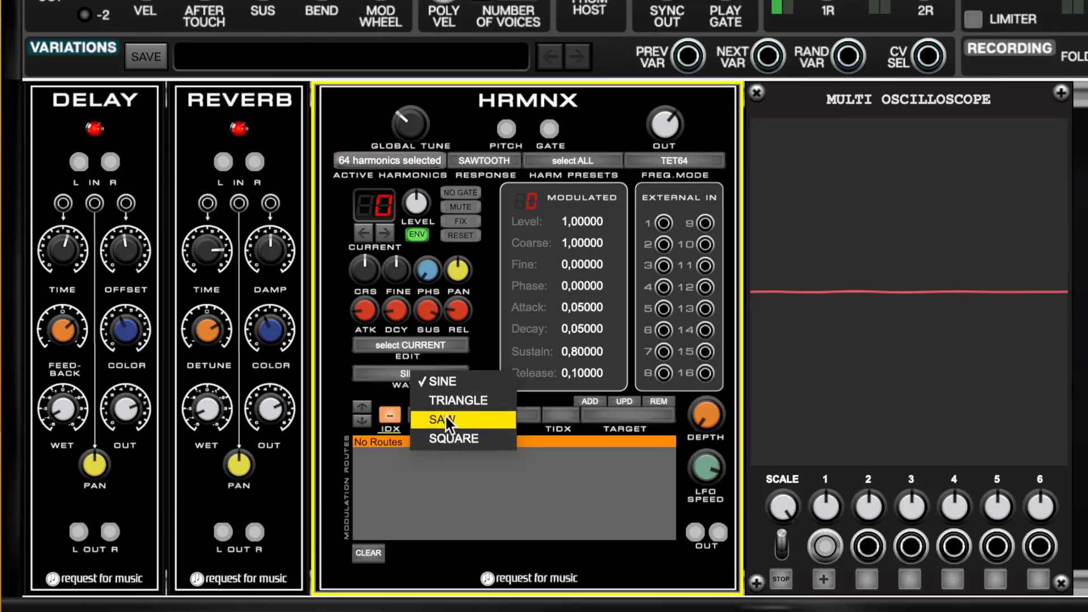
{"action": "left_click", "coordinate": [421, 345]}
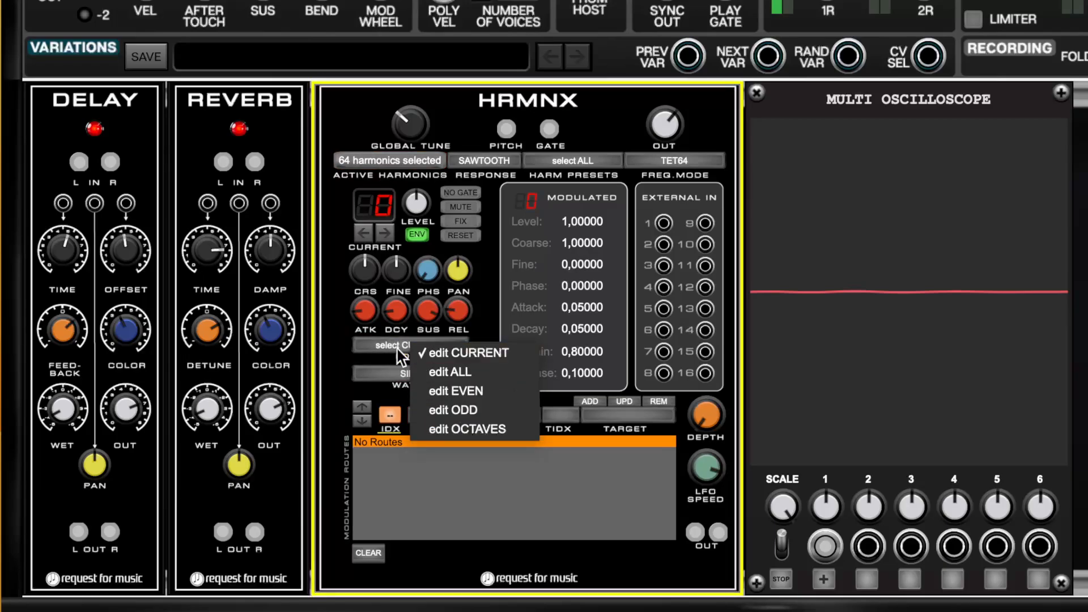
{"action": "left_click", "coordinate": [442, 372]}
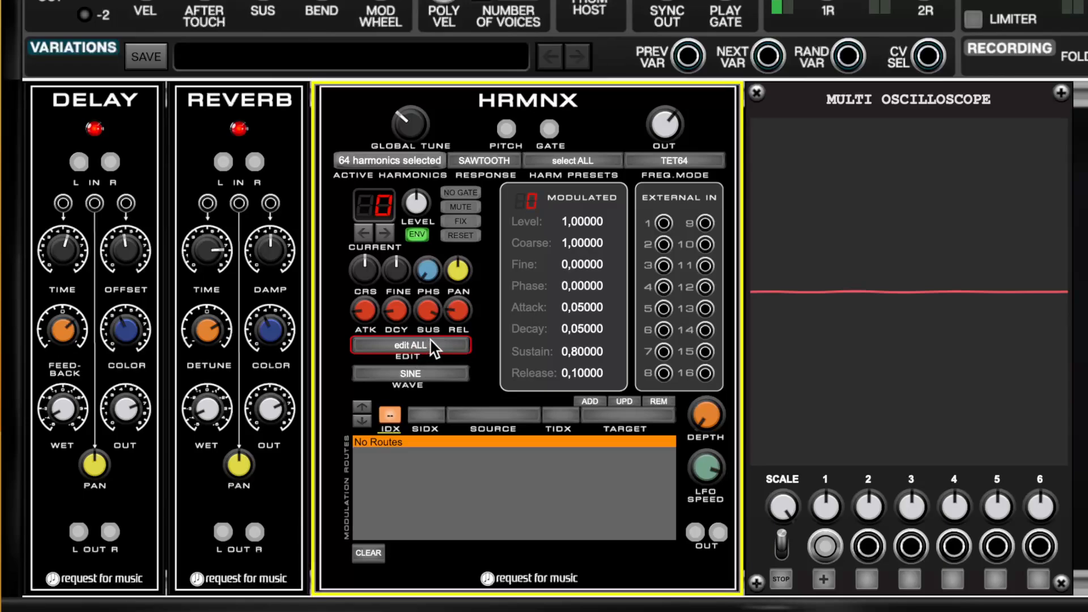
{"action": "left_click", "coordinate": [417, 374]}
{"action": "left_click", "coordinate": [448, 417]}
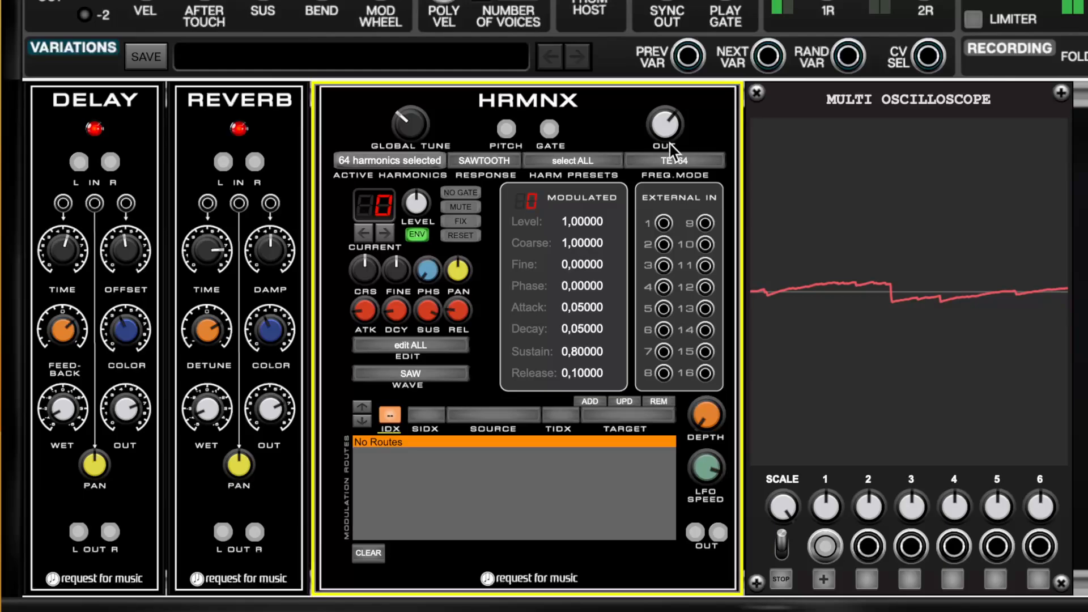
Set the HRMNX frequency mode to HARMONIC and look through the list of other modes.
{"action": "left_click", "coordinate": [705, 161]}
{"action": "left_click", "coordinate": [712, 168]}
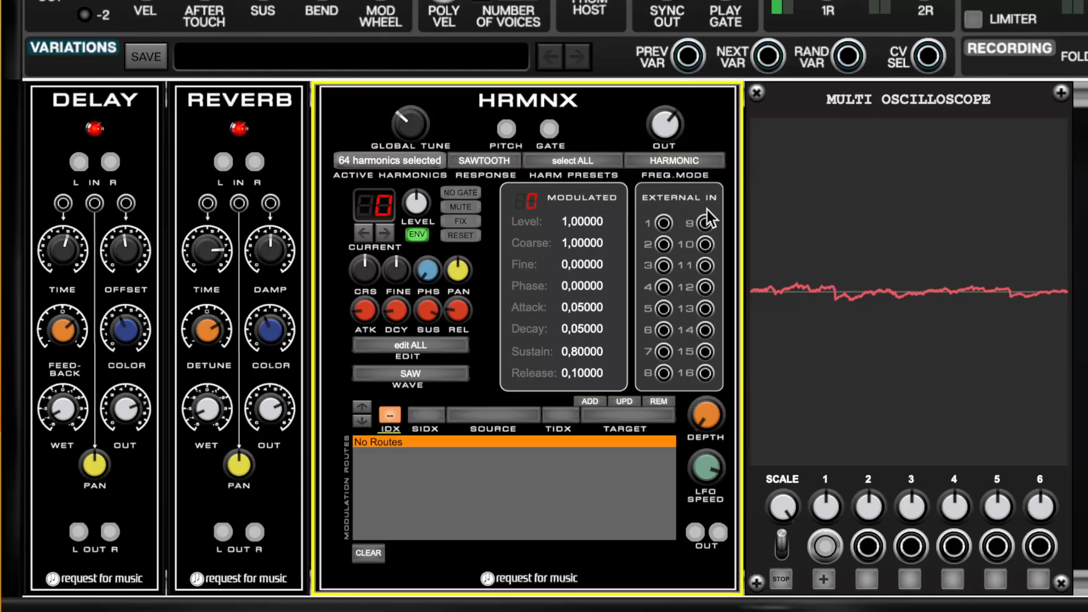
{"action": "left_click", "coordinate": [686, 159]}
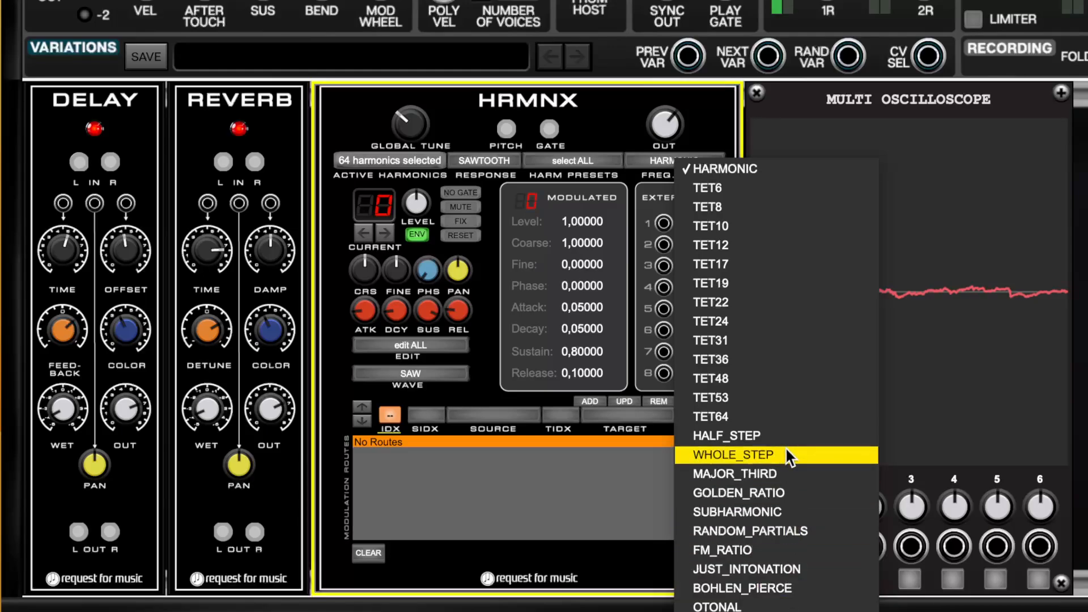
{"action": "left_click", "coordinate": [593, 119]}
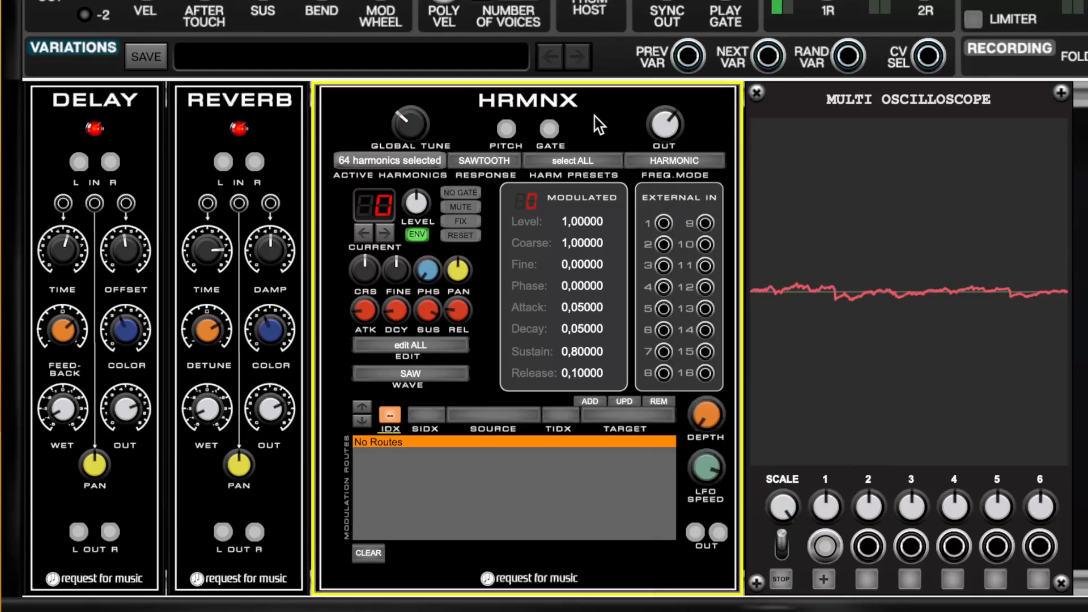
Set the wave of all harmonics to SINE and return the HRMNX edit scope to edit CURRENT.
{"action": "left_click", "coordinate": [410, 374]}
{"action": "left_click", "coordinate": [439, 379]}
{"action": "left_click", "coordinate": [419, 346]}
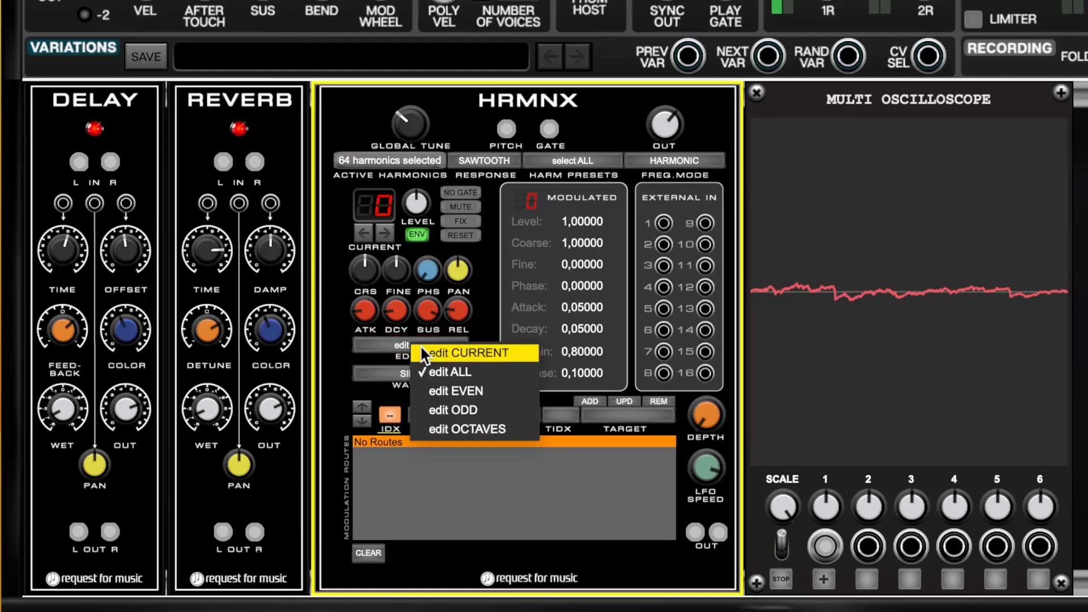
{"action": "left_click", "coordinate": [434, 356]}
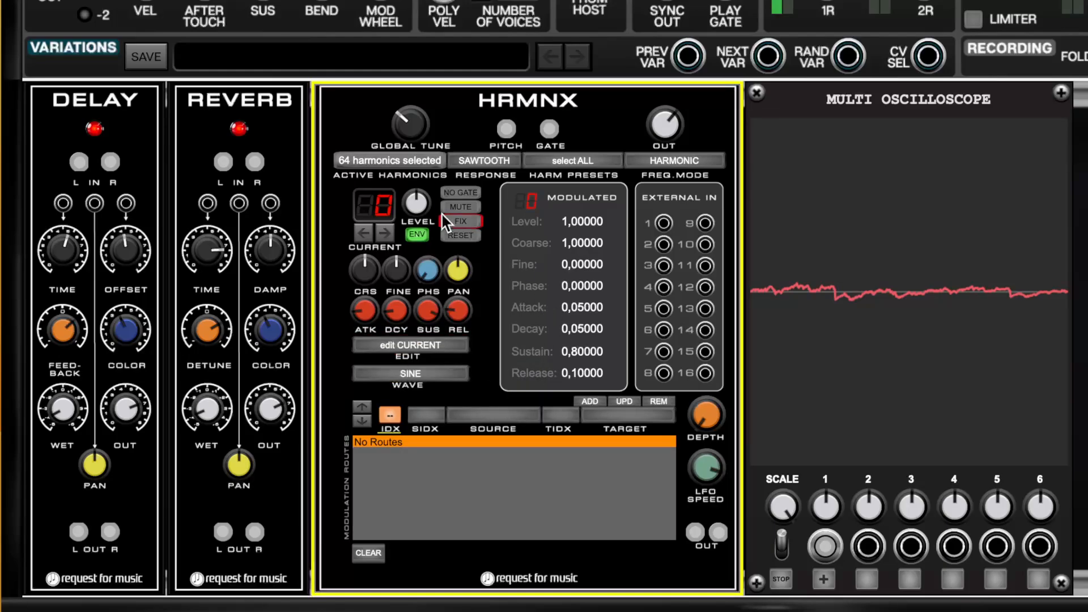
Apply the select BASIC harmonic preset in HRMNX and accept overwriting the harmonic selection.
{"action": "left_click", "coordinate": [569, 160]}
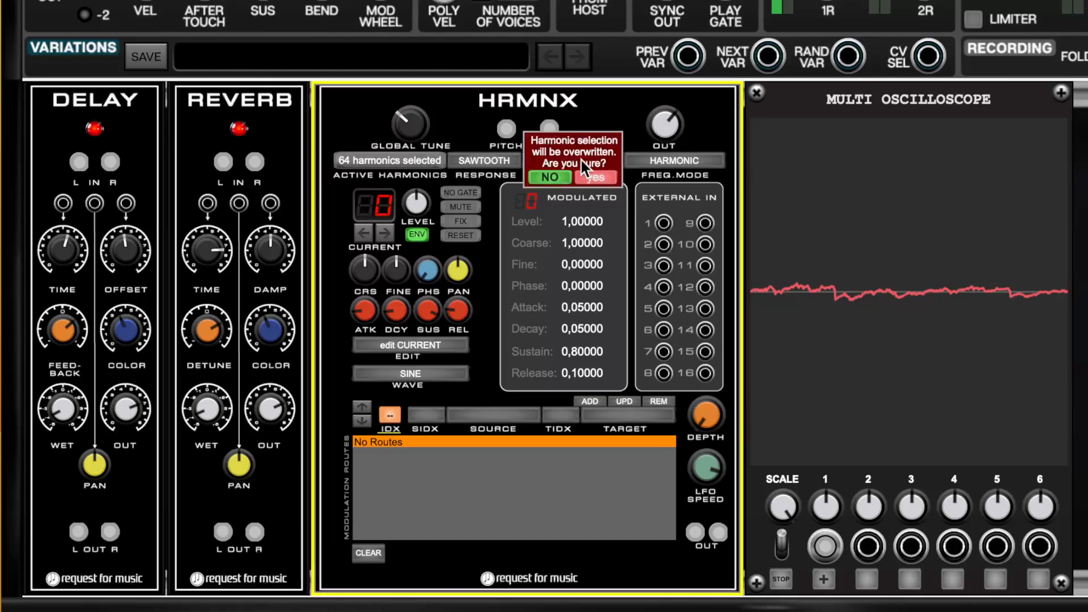
{"action": "left_click", "coordinate": [587, 175]}
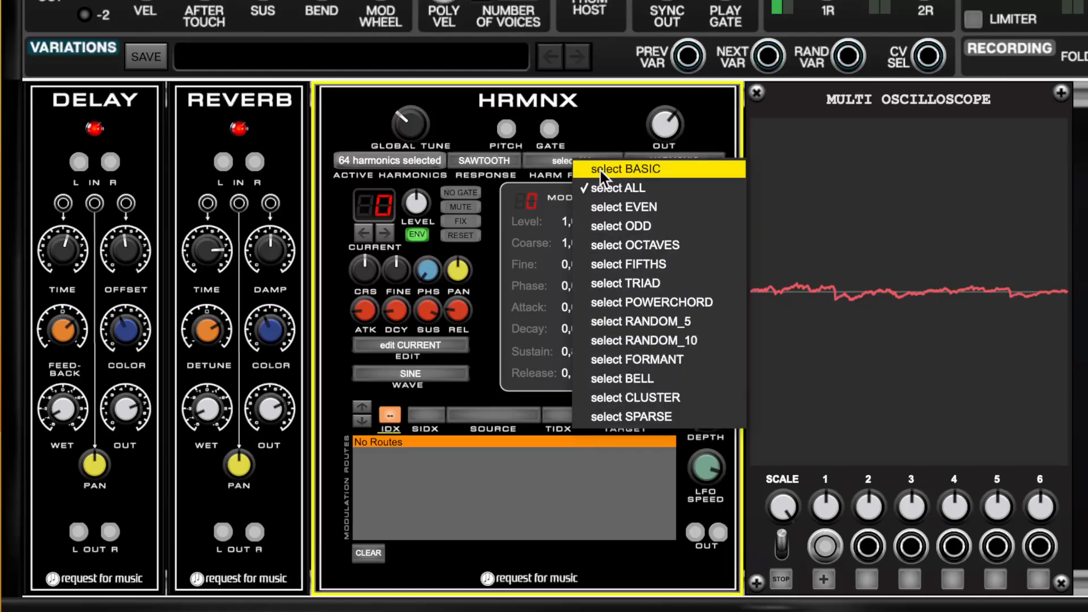
{"action": "left_click", "coordinate": [601, 172]}
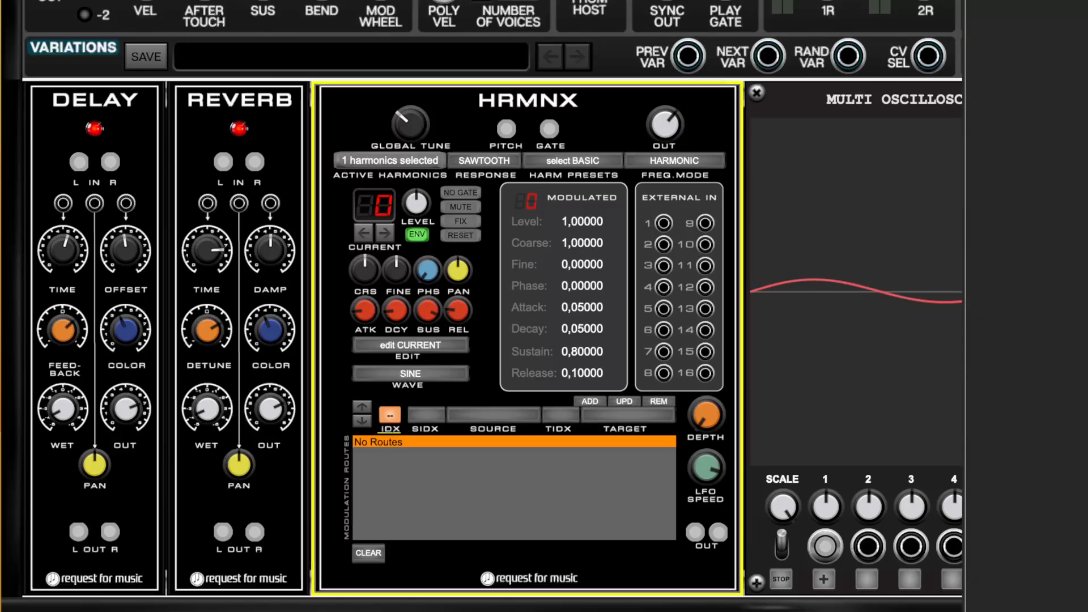
Add a GENR8 module at the start of the rack row and move HRMNX directly beside it.
{"action": "left_click_drag", "start_coordinate": [1021, 131], "coordinate": [90, 89]}
{"action": "left_click_drag", "start_coordinate": [735, 102], "coordinate": [346, 102]}
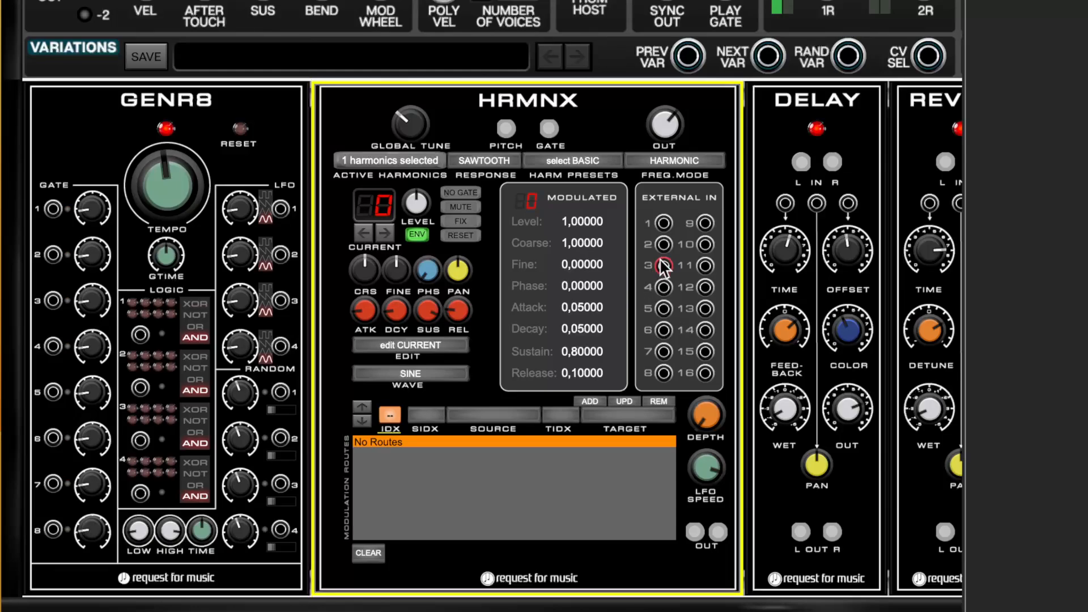
Connect the HRMNX GATE input to gate output 1 of GENR8.
{"action": "left_click", "coordinate": [44, 220]}
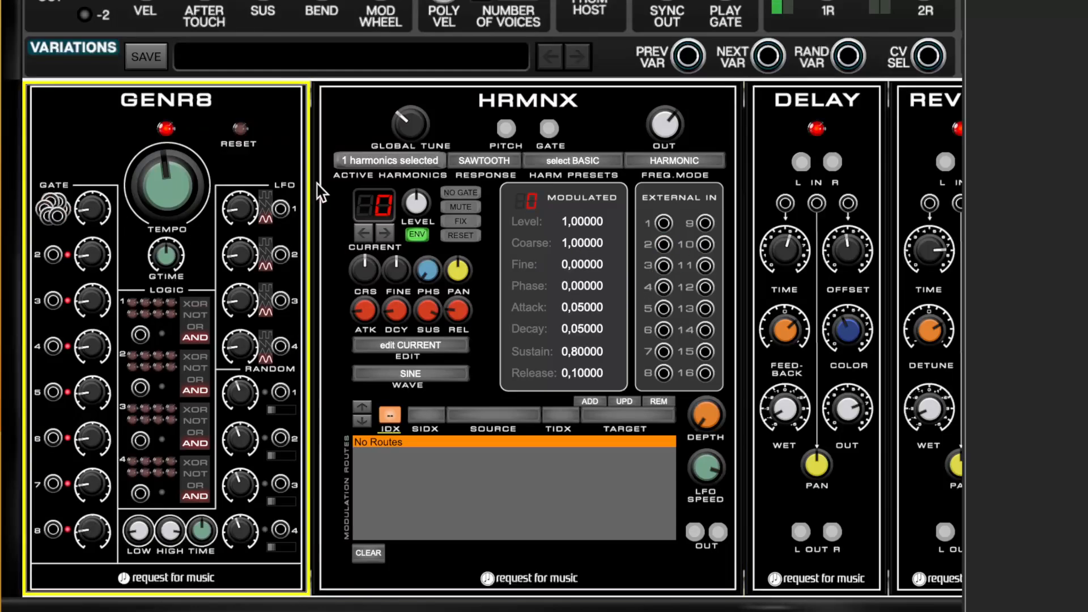
{"action": "left_click_drag", "start_coordinate": [549, 128], "coordinate": [474, 82]}
{"action": "left_click_drag", "start_coordinate": [549, 129], "coordinate": [57, 213]}
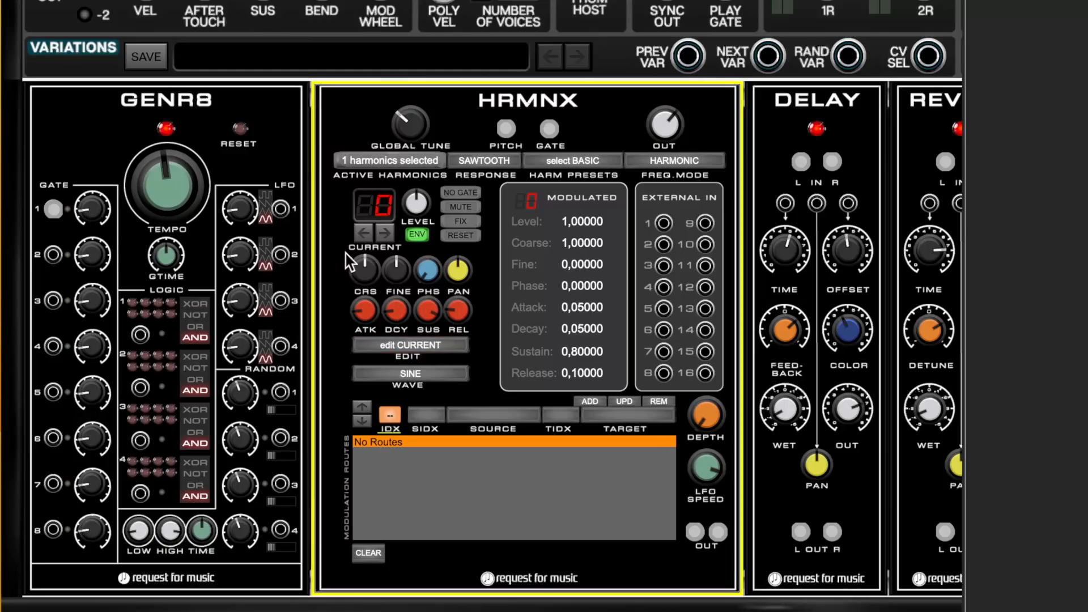
Lower the GENR8 tempo and turn up the knob of its gate 1.
{"action": "mouse_move", "coordinate": [89, 216]}
{"action": "left_click", "coordinate": [145, 197]}
{"action": "left_click_drag", "start_coordinate": [144, 197], "coordinate": [166, 287]}
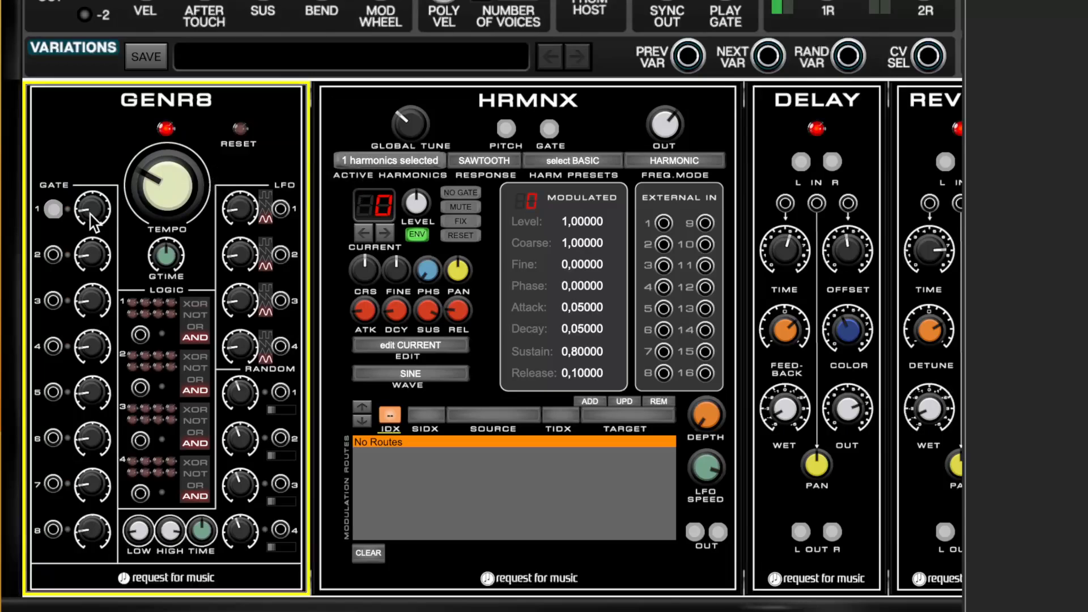
{"action": "left_click_drag", "start_coordinate": [91, 215], "coordinate": [103, 150]}
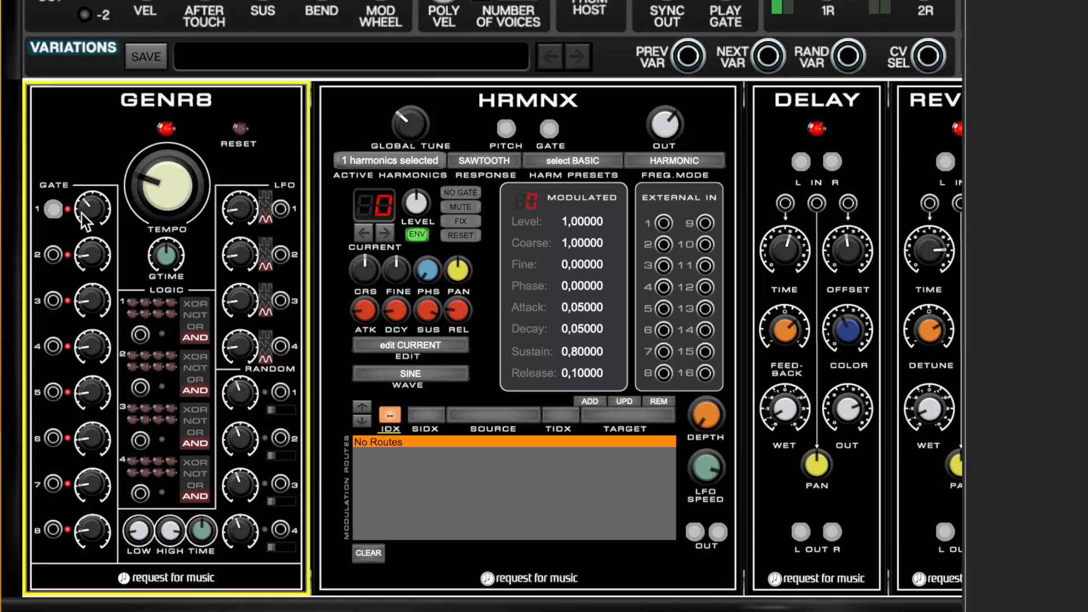
{"action": "mouse_move", "coordinate": [81, 214]}
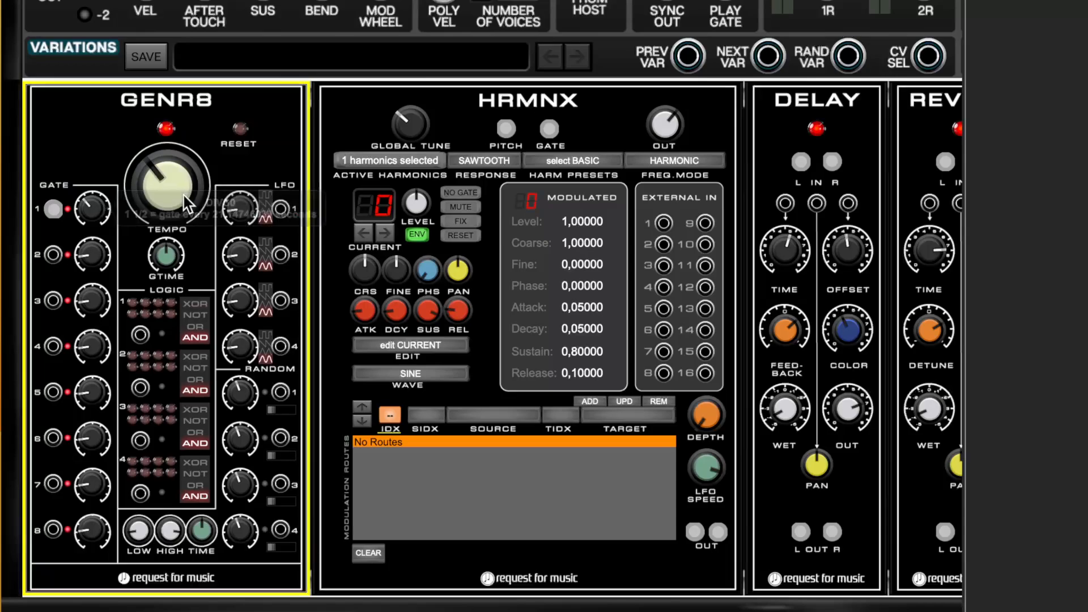
Raise the GENR8 tempo slightly and shape harmonic 0's envelope with attack about 0.018, decay about 19.17, sustain 0 and release about 28.59.
{"action": "left_click_drag", "start_coordinate": [183, 196], "coordinate": [186, 171]}
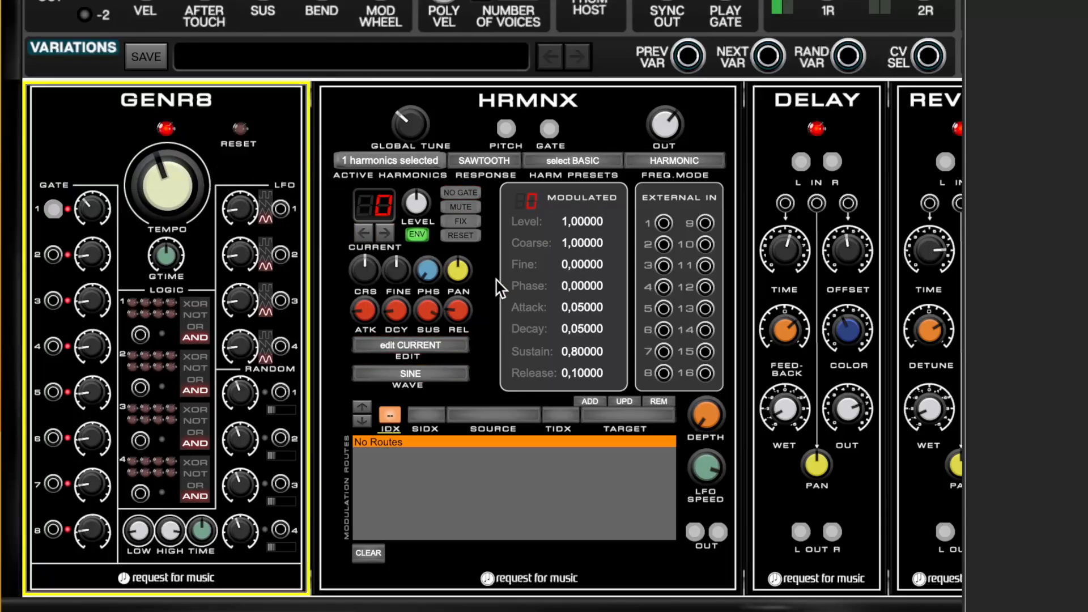
{"action": "left_click_drag", "start_coordinate": [423, 307], "coordinate": [423, 329]}
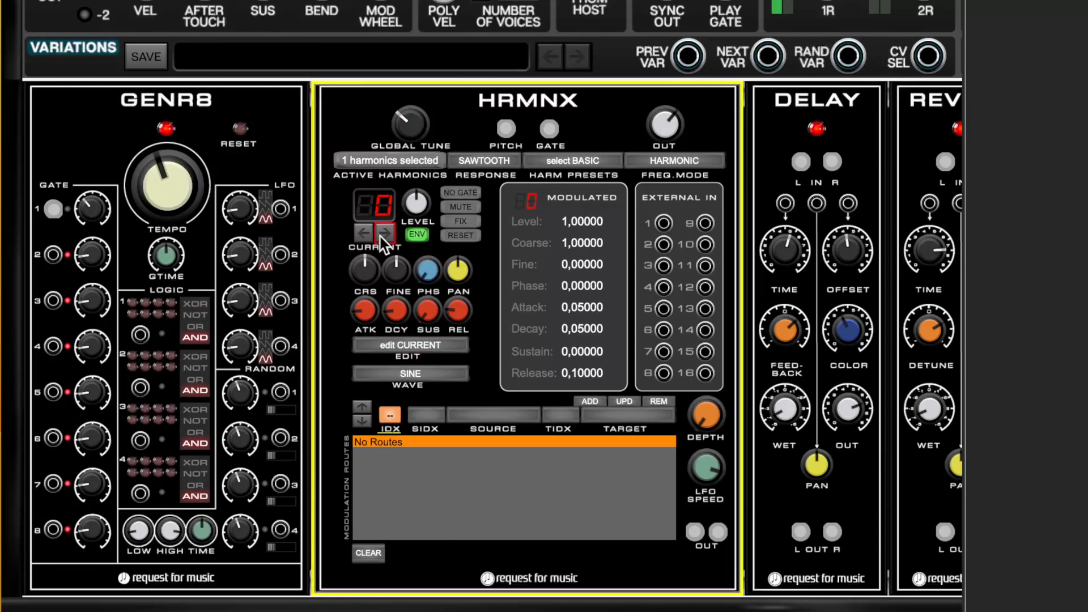
{"action": "mouse_move", "coordinate": [365, 312]}
{"action": "left_mouse_down"}
{"action": "mouse_move", "coordinate": [382, 317]}
{"action": "mouse_move", "coordinate": [368, 314]}
{"action": "left_mouse_up"}
{"action": "mouse_move", "coordinate": [368, 315]}
{"action": "left_mouse_down"}
{"action": "mouse_move", "coordinate": [372, 300]}
{"action": "mouse_move", "coordinate": [374, 311]}
{"action": "left_mouse_up"}
{"action": "left_click_drag", "start_coordinate": [460, 311], "coordinate": [549, 85]}
{"action": "left_click_drag", "start_coordinate": [396, 309], "coordinate": [395, 334]}
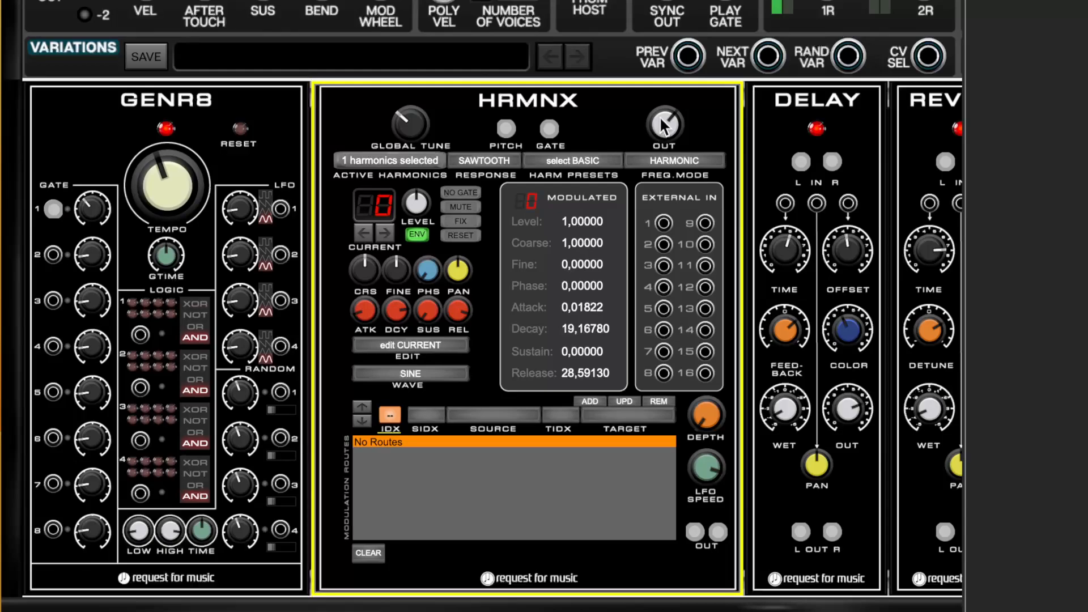
Add harmonics 2, 5, 9 and 14 to the active harmonics of HRMNX.
{"action": "left_click", "coordinate": [403, 163]}
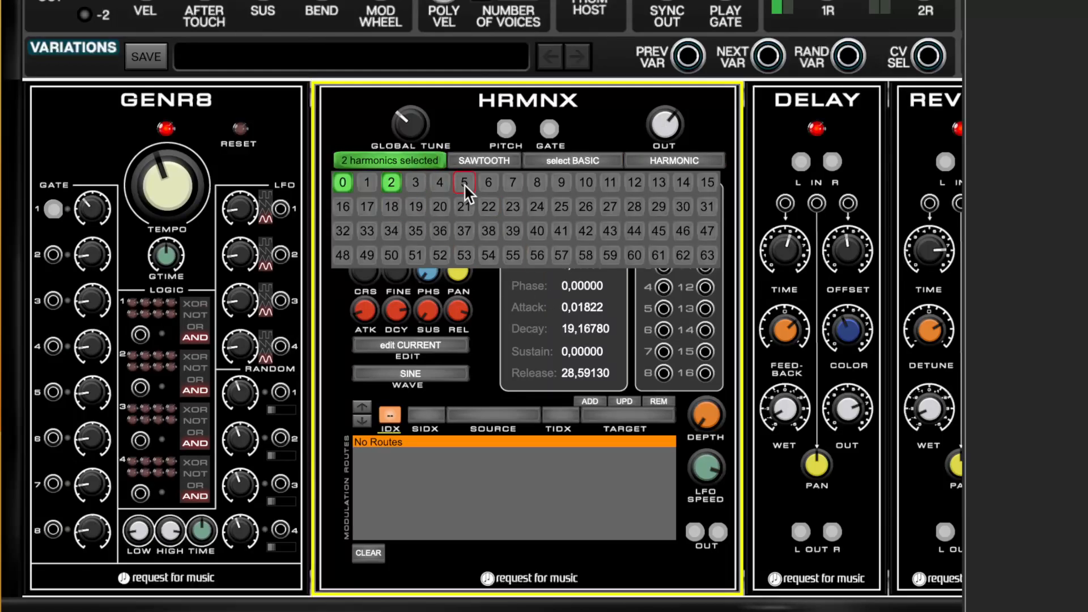
{"action": "left_click", "coordinate": [674, 178]}
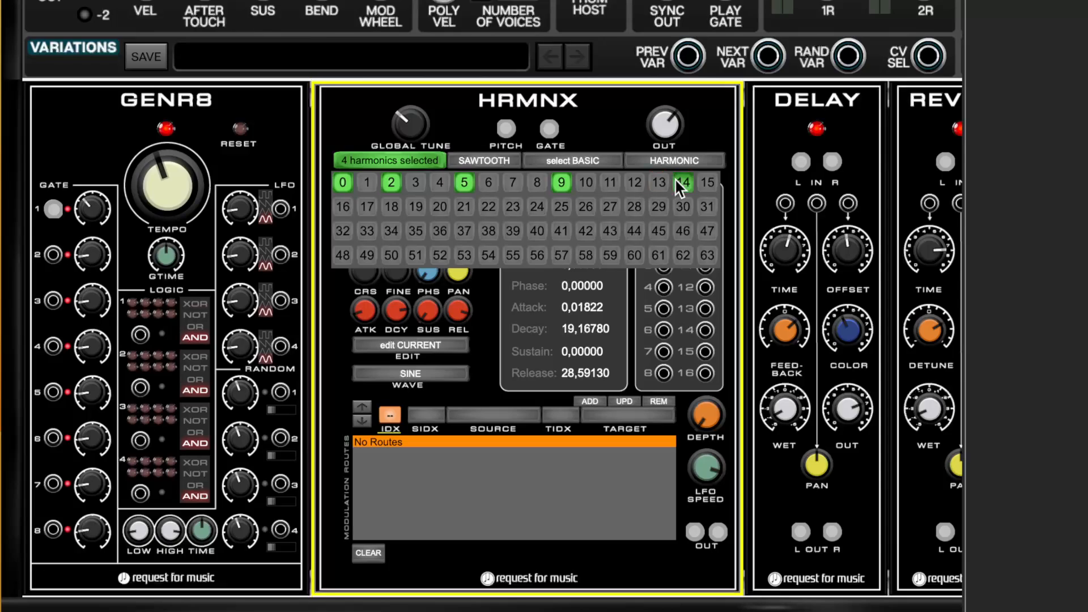
{"action": "left_click", "coordinate": [427, 161]}
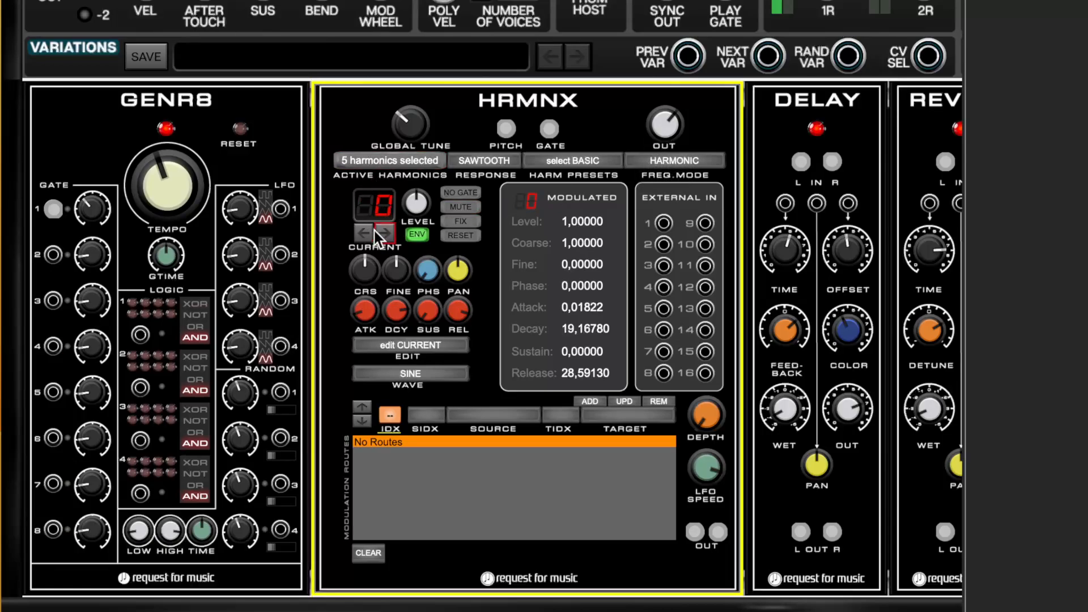
{"action": "left_click", "coordinate": [379, 161]}
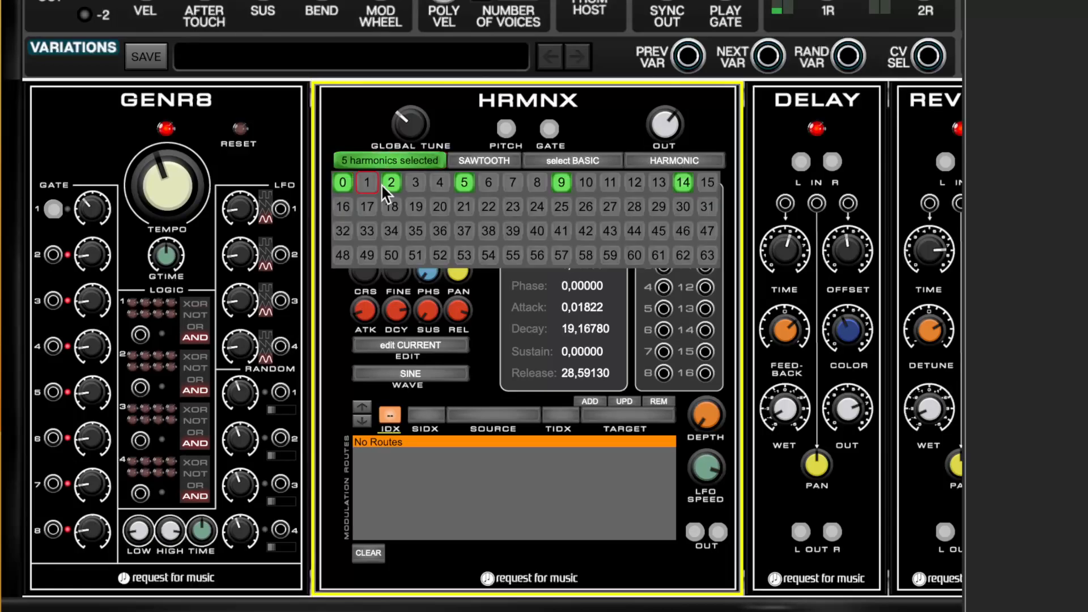
{"action": "left_click", "coordinate": [355, 161]}
Bring the sustain of the newly added harmonics down to 0, giving harmonic 2 an attack of about 0.36.
{"action": "left_click", "coordinate": [379, 226]}
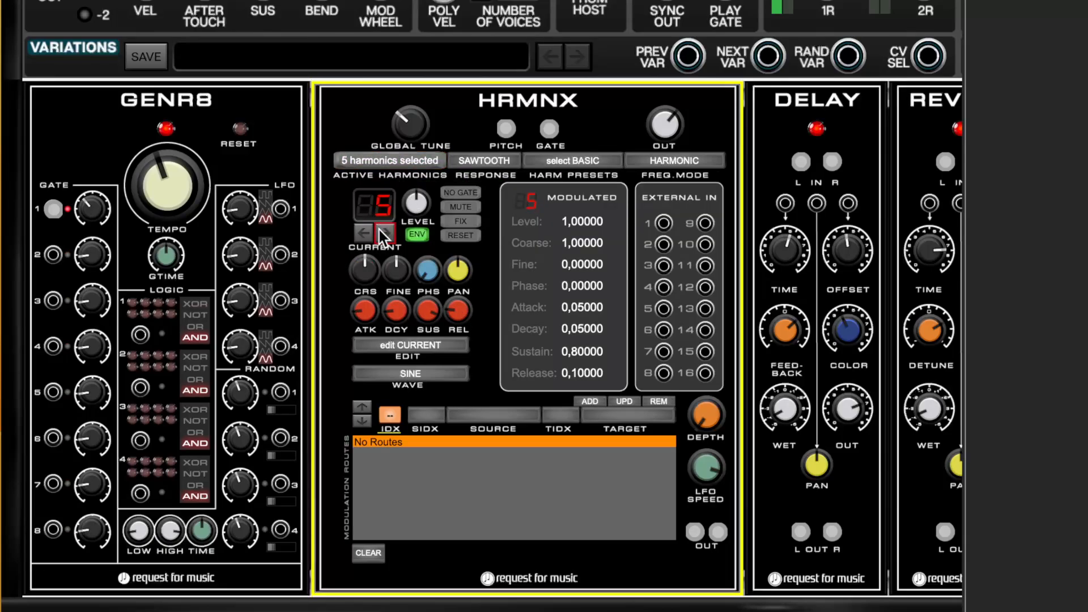
{"action": "left_click", "coordinate": [365, 231]}
{"action": "left_click_drag", "start_coordinate": [363, 296], "coordinate": [429, 329]}
{"action": "left_click", "coordinate": [385, 232]}
{"action": "left_click", "coordinate": [386, 234]}
{"action": "left_click_drag", "start_coordinate": [428, 310], "coordinate": [436, 365]}
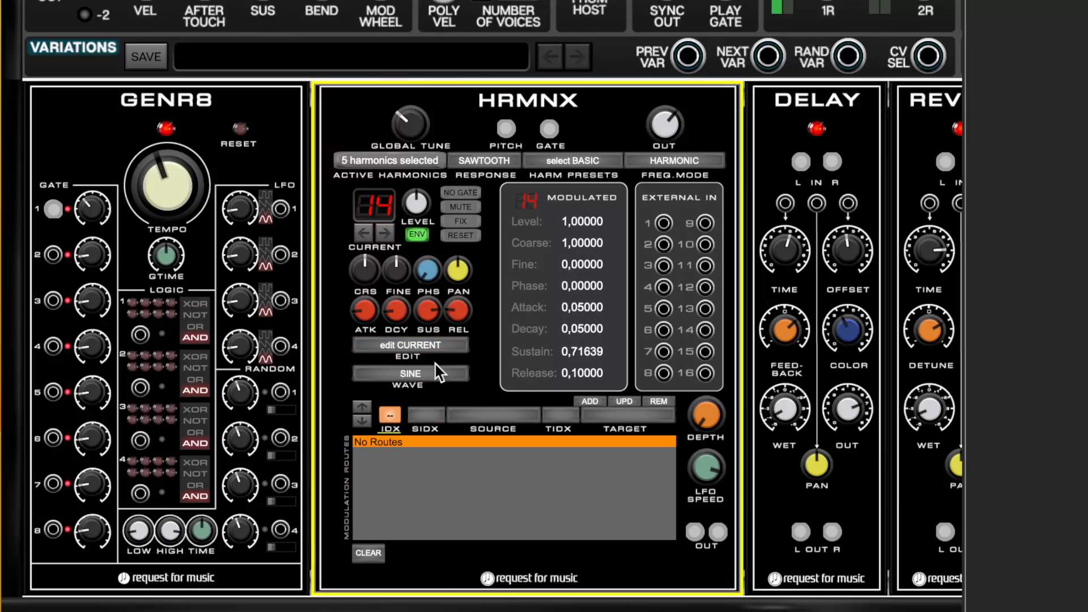
{"action": "left_click", "coordinate": [385, 235]}
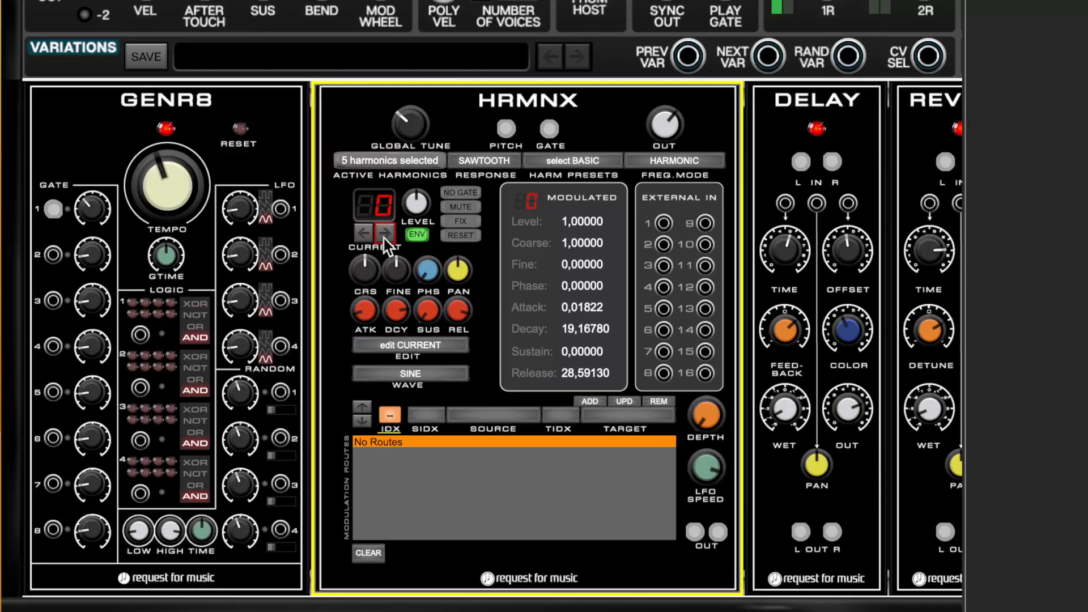
Shorten harmonic 0's release to about 12.87.
{"action": "left_click_drag", "start_coordinate": [453, 308], "coordinate": [454, 363]}
{"action": "left_click", "coordinate": [369, 234]}
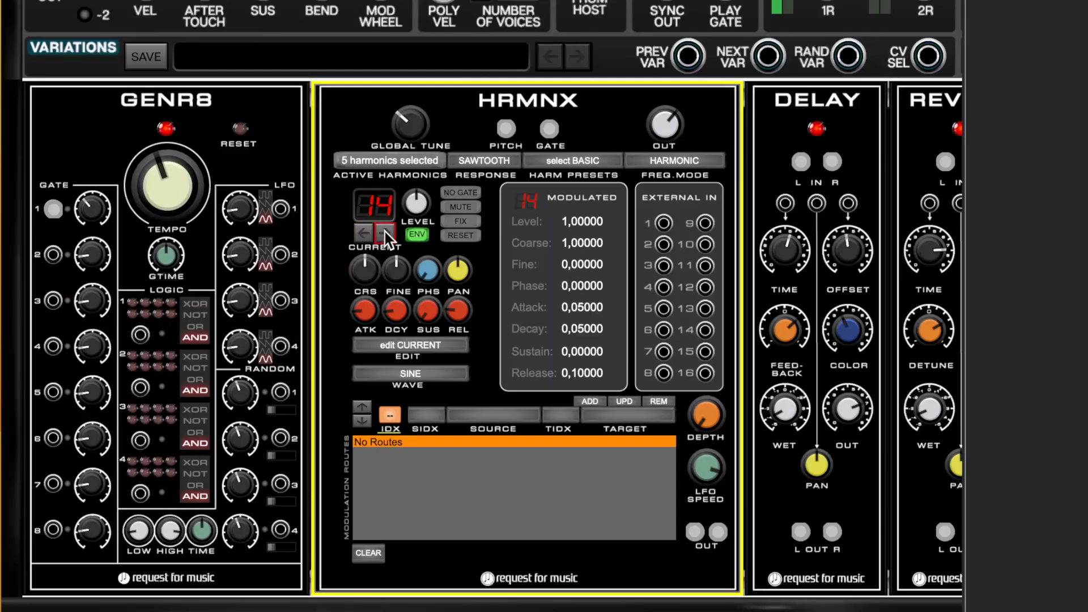
{"action": "left_click", "coordinate": [385, 232]}
Lengthen the decay and release of harmonics 2 and 5, with a decay of about 5.91 for harmonic 5.
{"action": "left_click", "coordinate": [385, 233]}
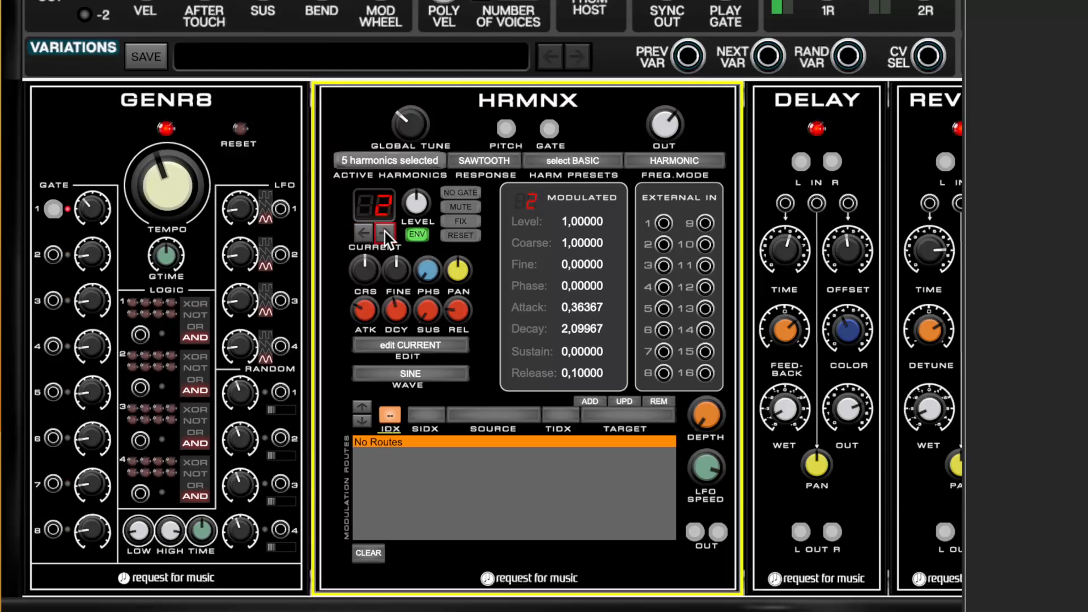
{"action": "left_click_drag", "start_coordinate": [394, 315], "coordinate": [418, 283]}
{"action": "left_click_drag", "start_coordinate": [459, 316], "coordinate": [476, 211]}
{"action": "left_click_drag", "start_coordinate": [403, 305], "coordinate": [434, 199]}
{"action": "left_click", "coordinate": [386, 232]}
{"action": "left_click", "coordinate": [385, 232]}
{"action": "left_click", "coordinate": [385, 232]}
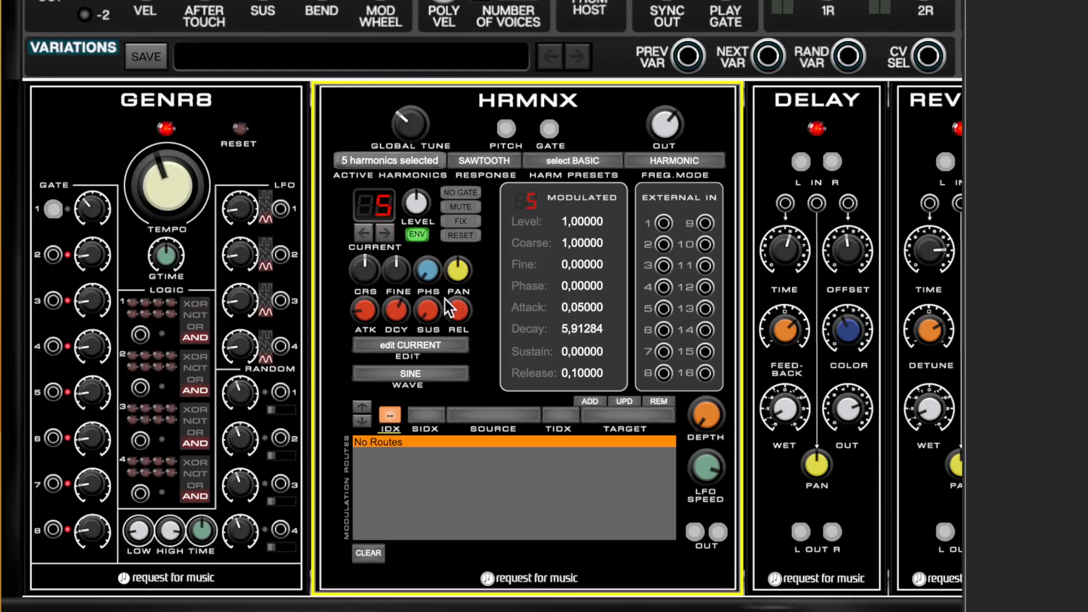
{"action": "left_click_drag", "start_coordinate": [458, 311], "coordinate": [498, 178]}
Lengthen the decay and release of harmonics 9 and 14, and return to harmonic 0 as the current harmonic.
{"action": "left_click", "coordinate": [386, 232]}
{"action": "left_click", "coordinate": [386, 232]}
{"action": "left_click", "coordinate": [385, 232]}
{"action": "left_click", "coordinate": [385, 232]}
{"action": "left_click_drag", "start_coordinate": [396, 308], "coordinate": [437, 193]}
{"action": "left_click_drag", "start_coordinate": [458, 310], "coordinate": [489, 187]}
{"action": "left_click_drag", "start_coordinate": [395, 326], "coordinate": [380, 241]}
{"action": "left_click", "coordinate": [386, 233]}
{"action": "left_click_drag", "start_coordinate": [396, 310], "coordinate": [424, 231]}
{"action": "left_click_drag", "start_coordinate": [459, 311], "coordinate": [482, 241]}
{"action": "left_click", "coordinate": [390, 233]}
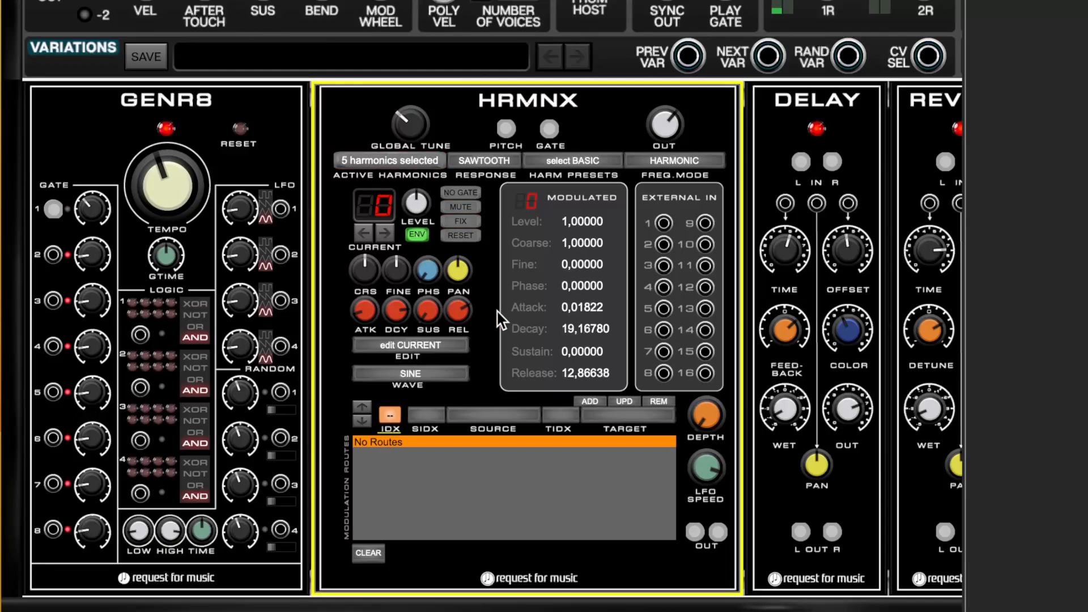
Add harmonics 33 and 40 to the active harmonics.
{"action": "left_click", "coordinate": [418, 158]}
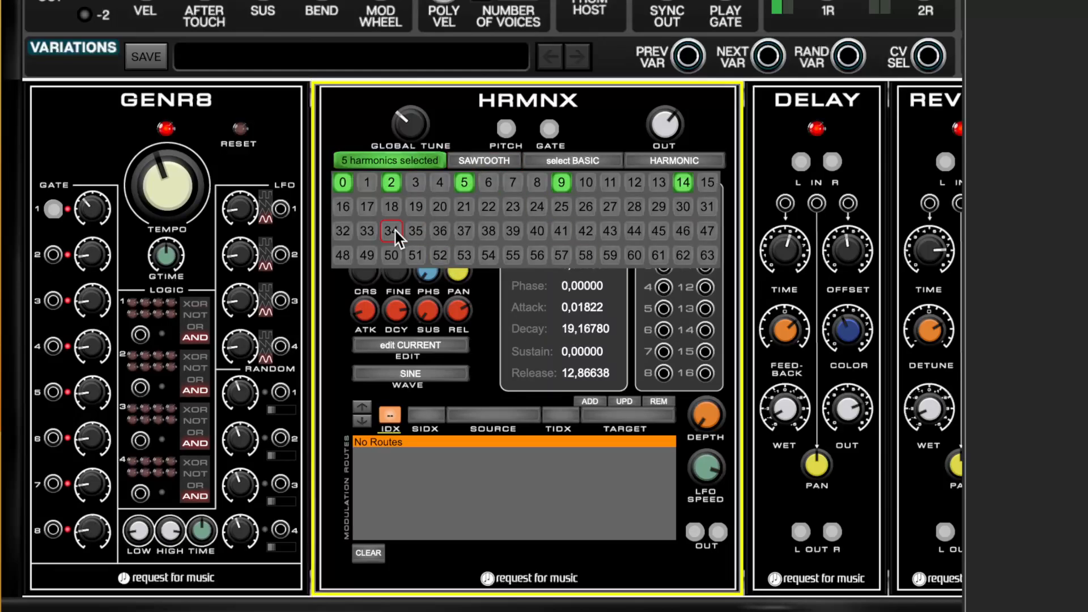
{"action": "left_click", "coordinate": [368, 232]}
{"action": "left_click", "coordinate": [413, 164]}
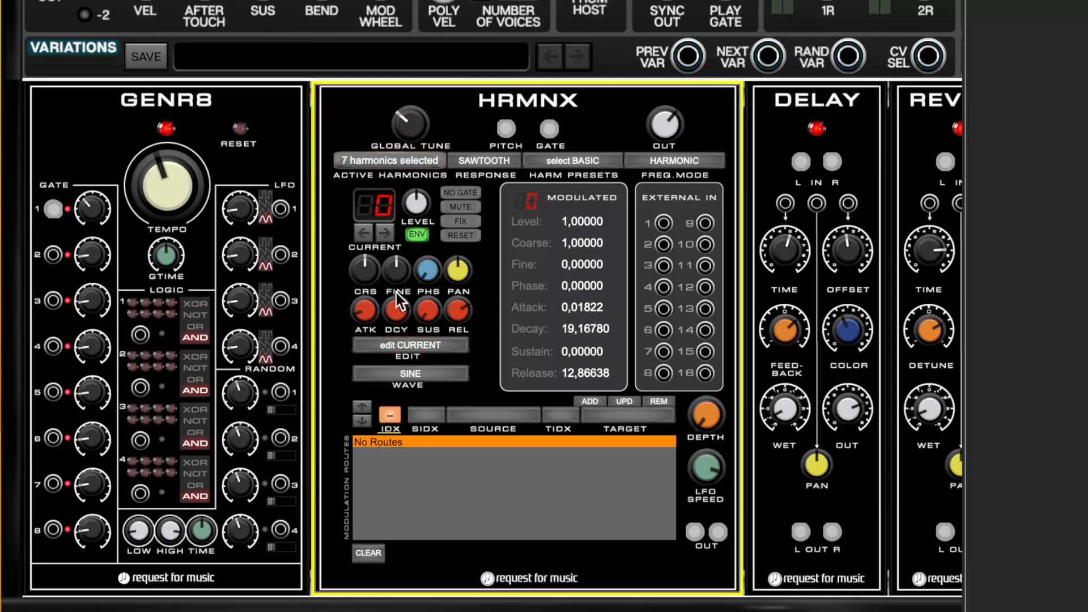
Shape harmonic 33's envelope with sustain 0, attack about 0.82, decay about 3.00 and a longer release.
{"action": "left_click", "coordinate": [368, 236]}
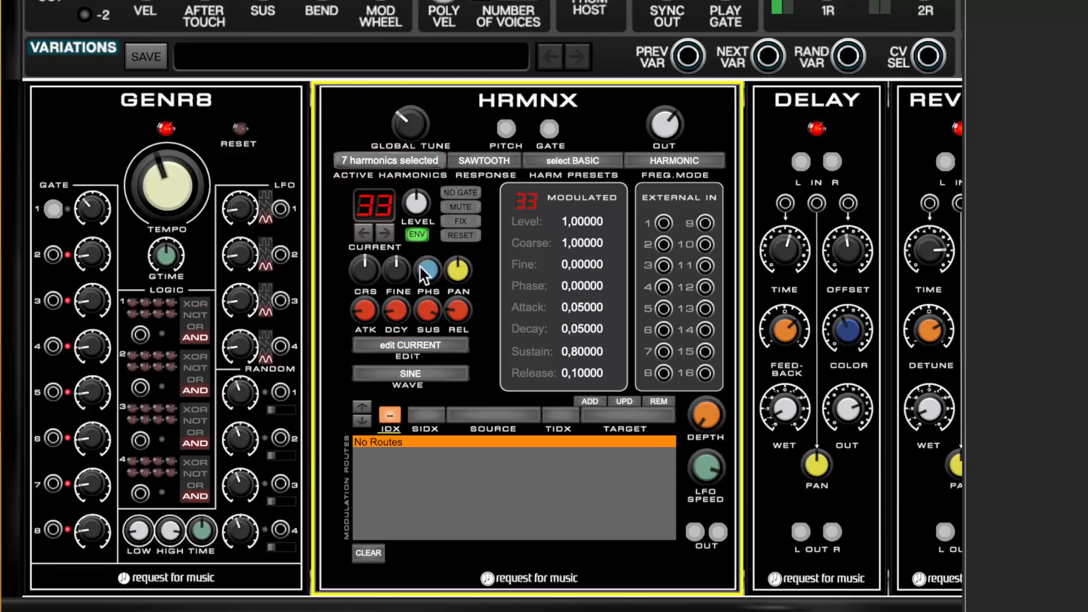
{"action": "left_click_drag", "start_coordinate": [432, 311], "coordinate": [431, 340]}
{"action": "left_click_drag", "start_coordinate": [365, 311], "coordinate": [381, 258]}
{"action": "left_click_drag", "start_coordinate": [399, 304], "coordinate": [425, 204]}
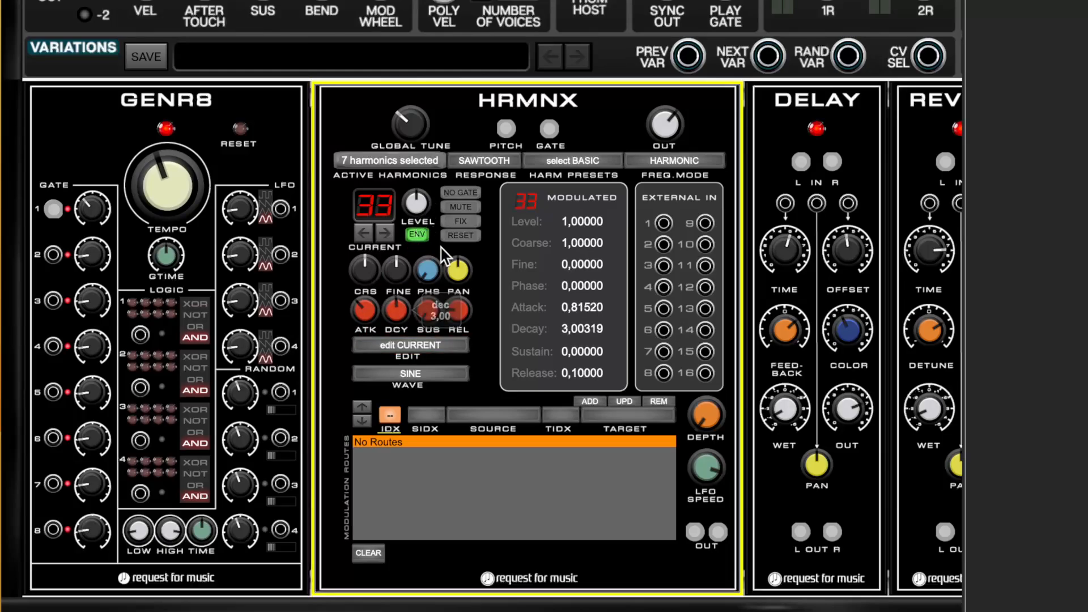
{"action": "left_click_drag", "start_coordinate": [457, 309], "coordinate": [464, 246]}
Shape harmonic 40's envelope with sustain 0, attack about 0.37, decay about 1.02 and release about 1.81.
{"action": "left_click", "coordinate": [379, 231]}
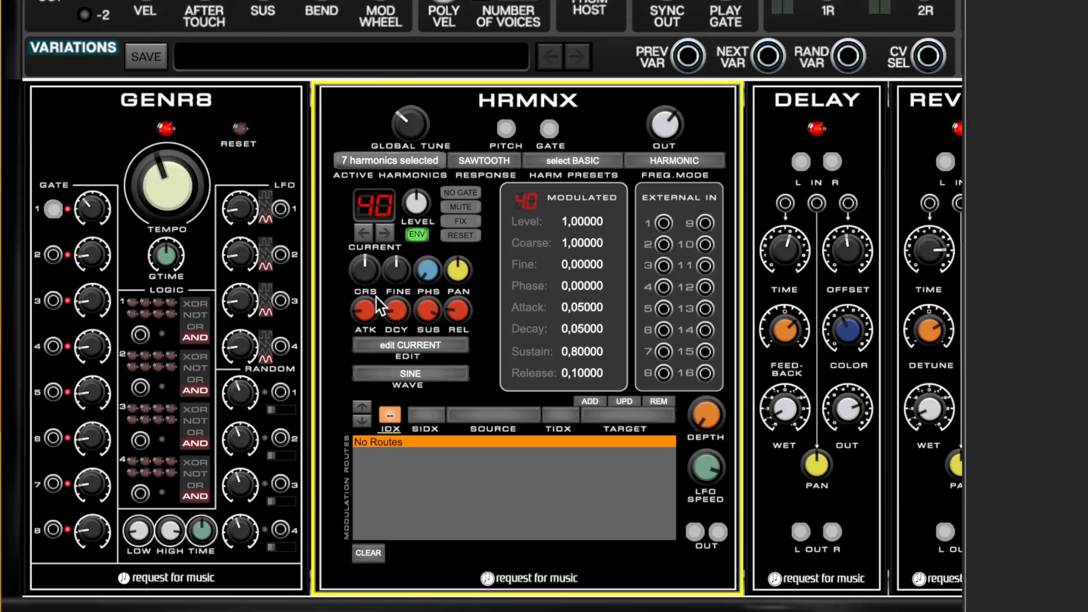
{"action": "left_click_drag", "start_coordinate": [422, 314], "coordinate": [426, 340]}
{"action": "left_click_drag", "start_coordinate": [365, 311], "coordinate": [371, 342]}
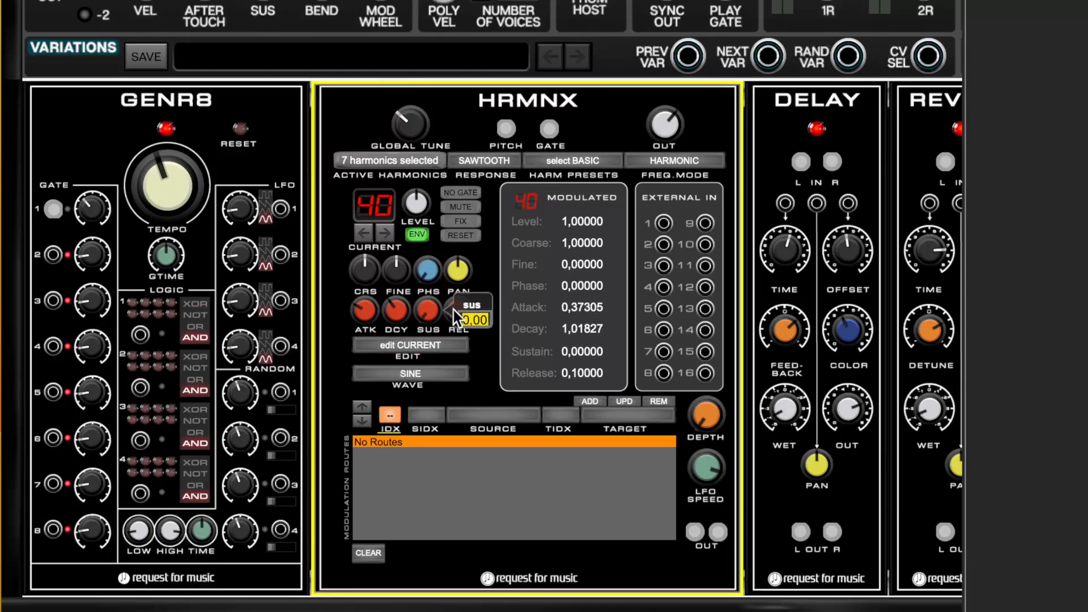
{"action": "left_click_drag", "start_coordinate": [454, 310], "coordinate": [471, 232]}
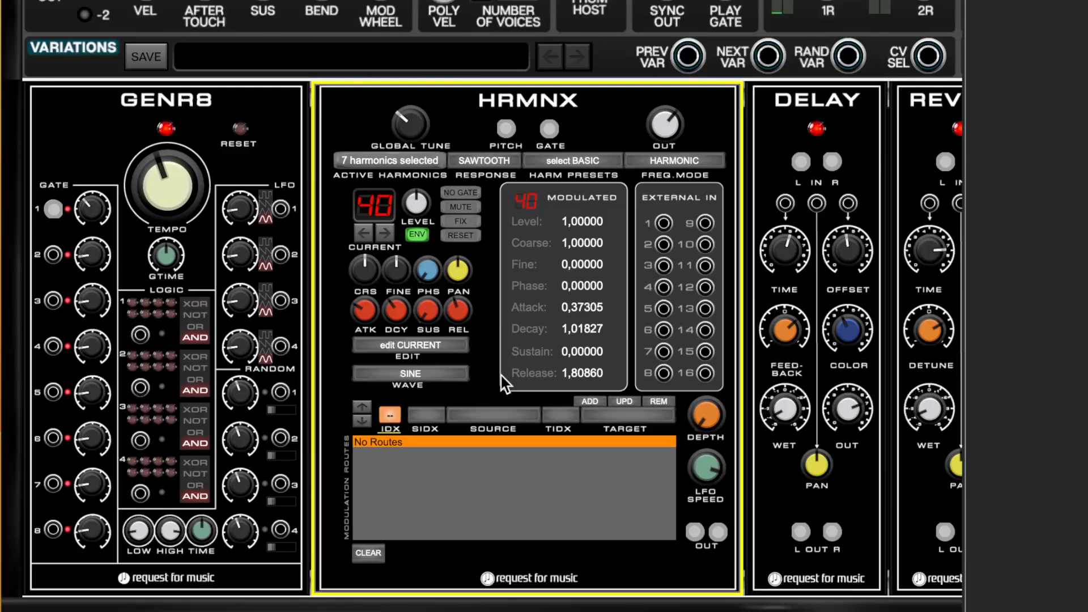
Try the GOLDEN_RATIO, SUBHARMONIC and RANDOM_PARTIALS frequency modes in turn.
{"action": "left_click", "coordinate": [674, 160]}
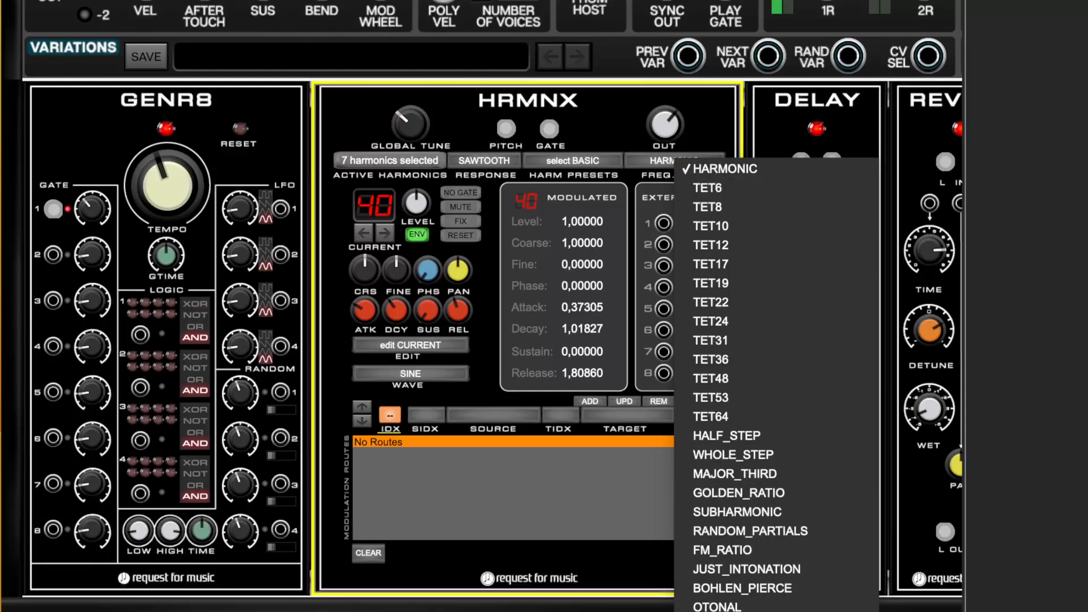
{"action": "left_click", "coordinate": [753, 492]}
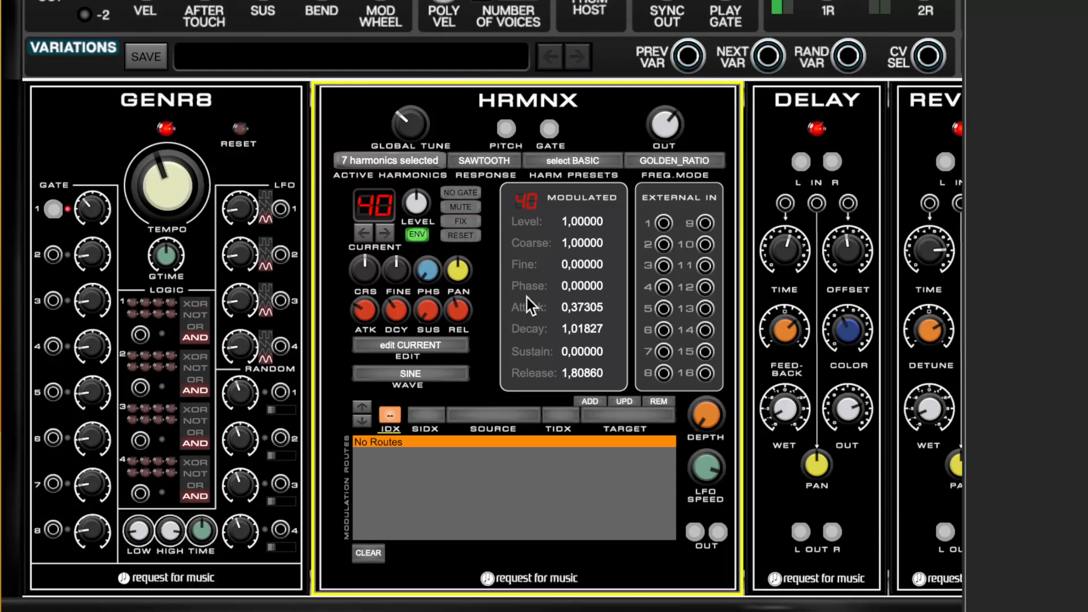
{"action": "left_click", "coordinate": [692, 160]}
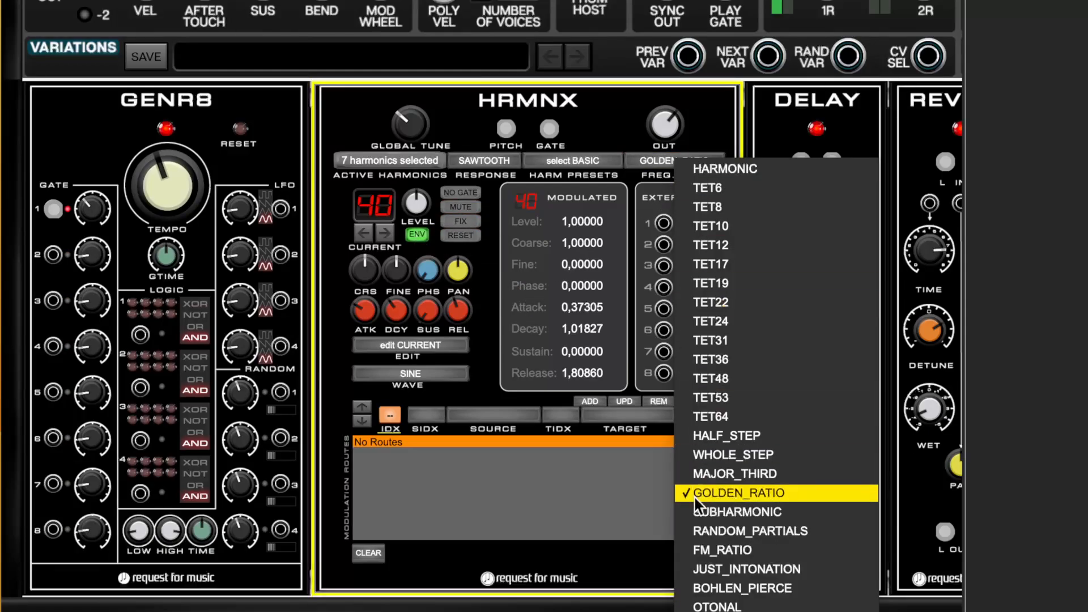
{"action": "left_click", "coordinate": [703, 511]}
{"action": "left_click", "coordinate": [689, 159]}
{"action": "left_click", "coordinate": [733, 529]}
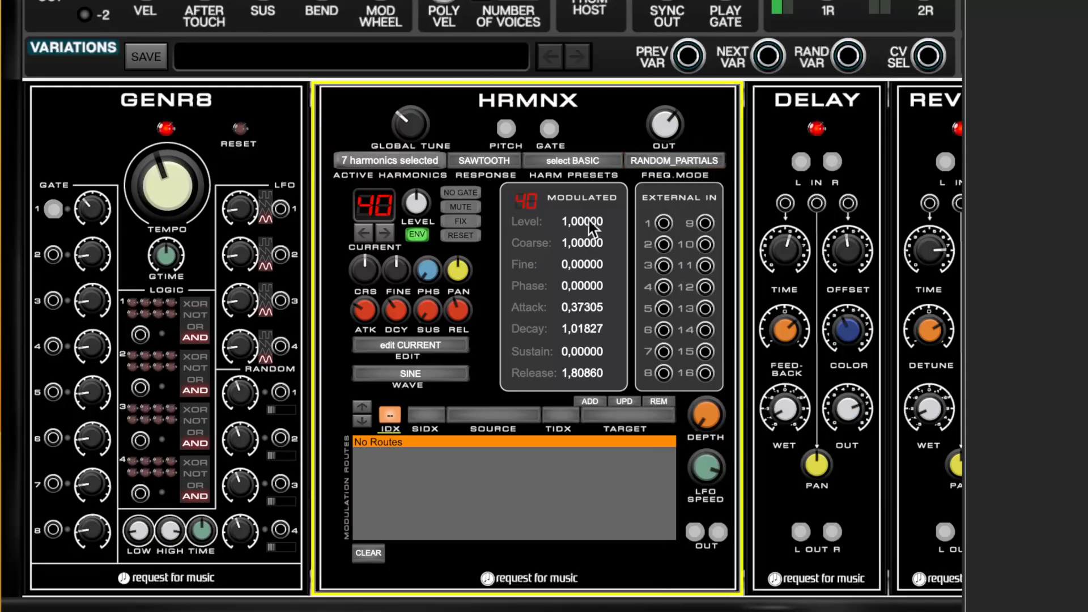
Try the FM_RATIO frequency mode, followed by FRACTAL_HARMONICS.
{"action": "left_click", "coordinate": [692, 164]}
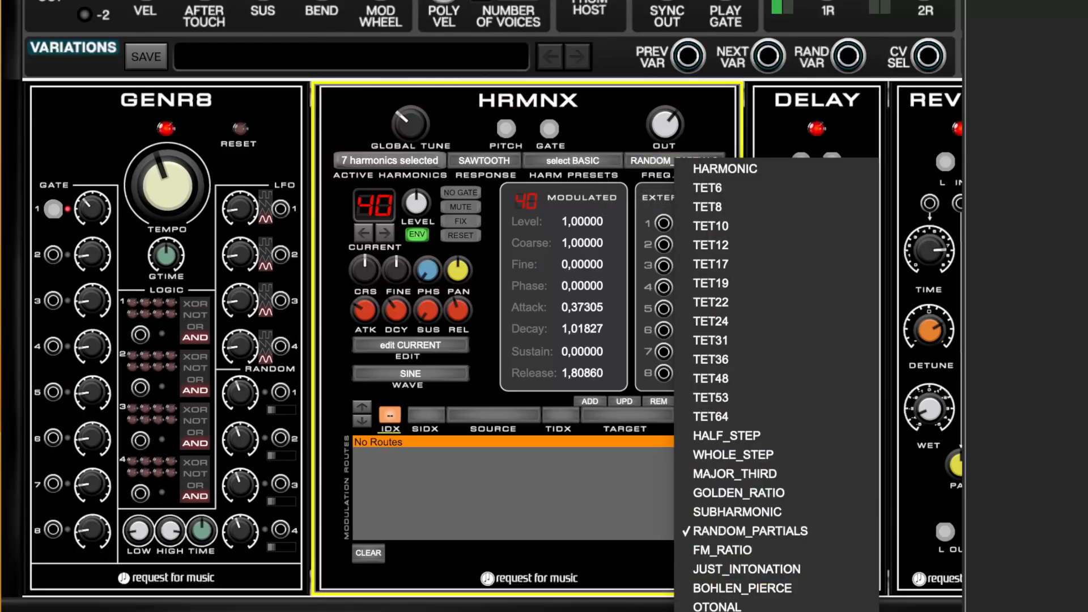
{"action": "left_click", "coordinate": [743, 547]}
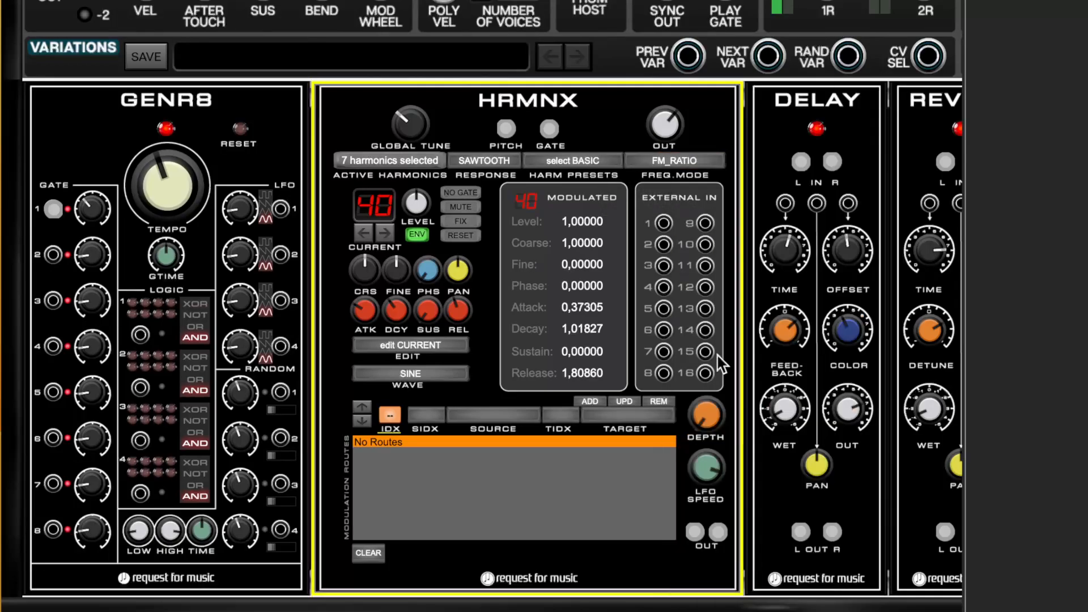
{"action": "left_click", "coordinate": [687, 163]}
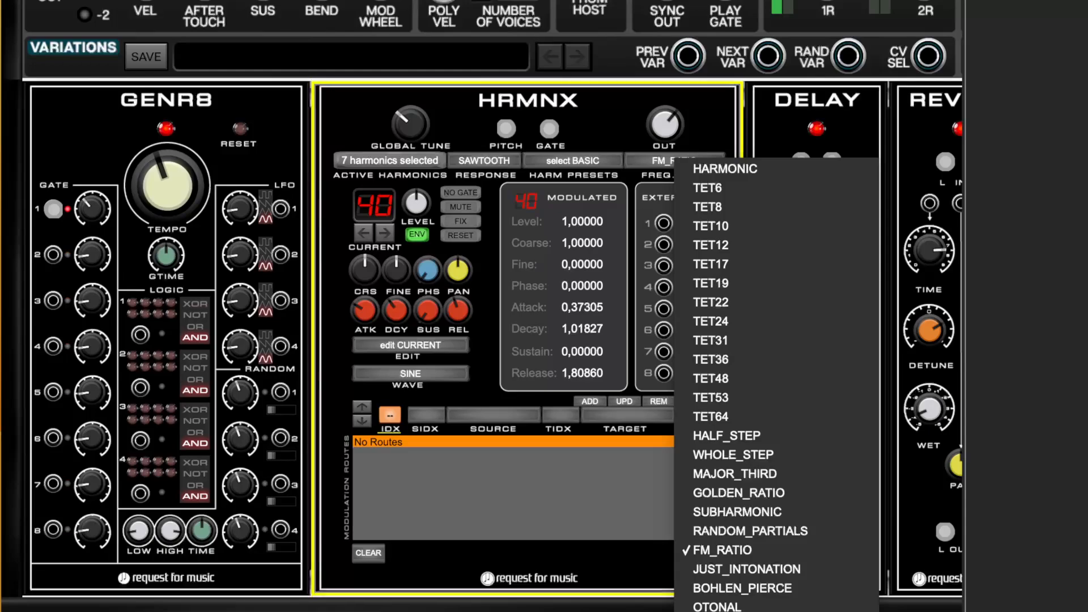
{"action": "left_click", "coordinate": [731, 611]}
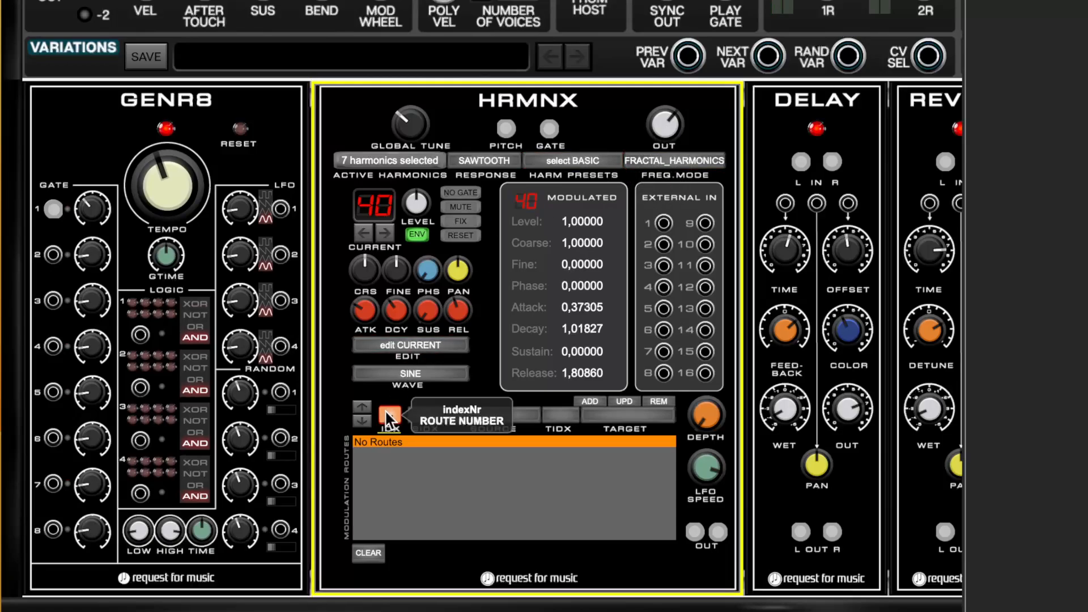
Set the wave of all harmonics to TRIANGLE using edit ALL, and return the frequency mode to HARMONIC.
{"action": "left_click", "coordinate": [381, 350]}
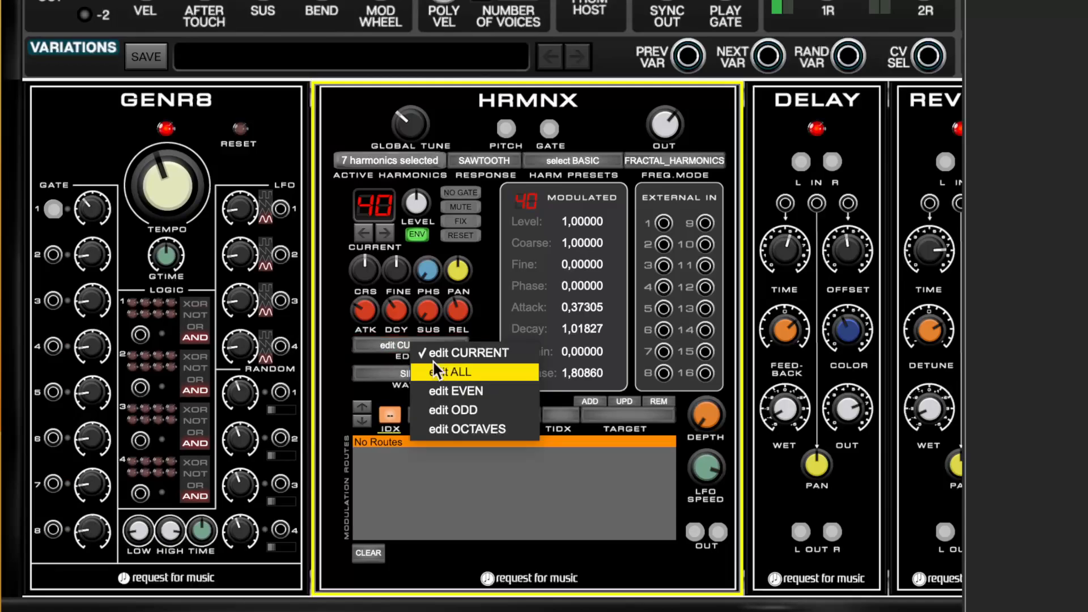
{"action": "left_click", "coordinate": [461, 379]}
{"action": "left_click", "coordinate": [407, 375]}
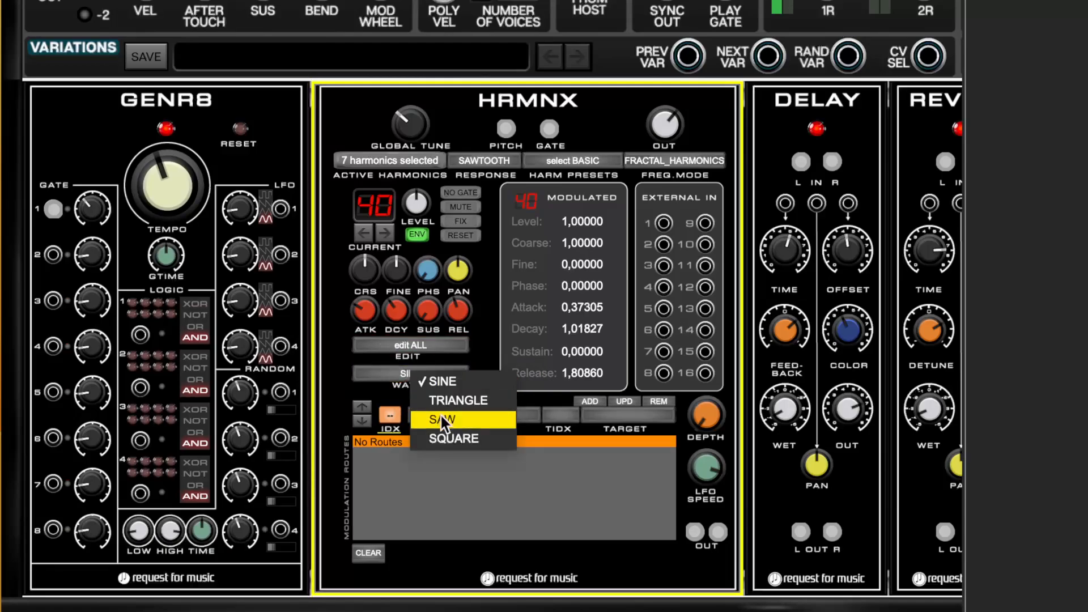
{"action": "left_click", "coordinate": [447, 397]}
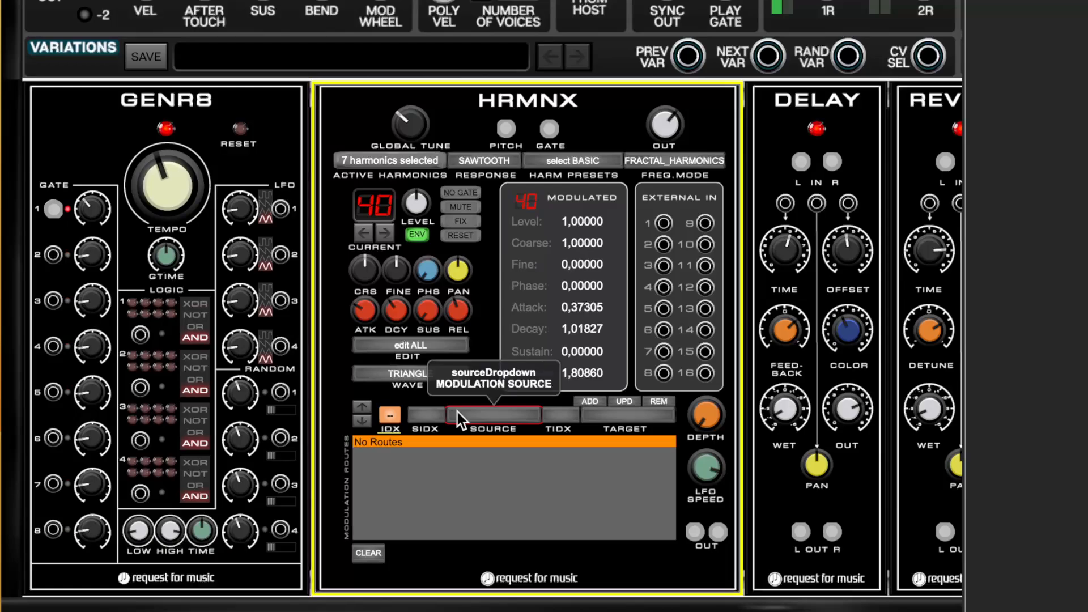
{"action": "left_click", "coordinate": [681, 159]}
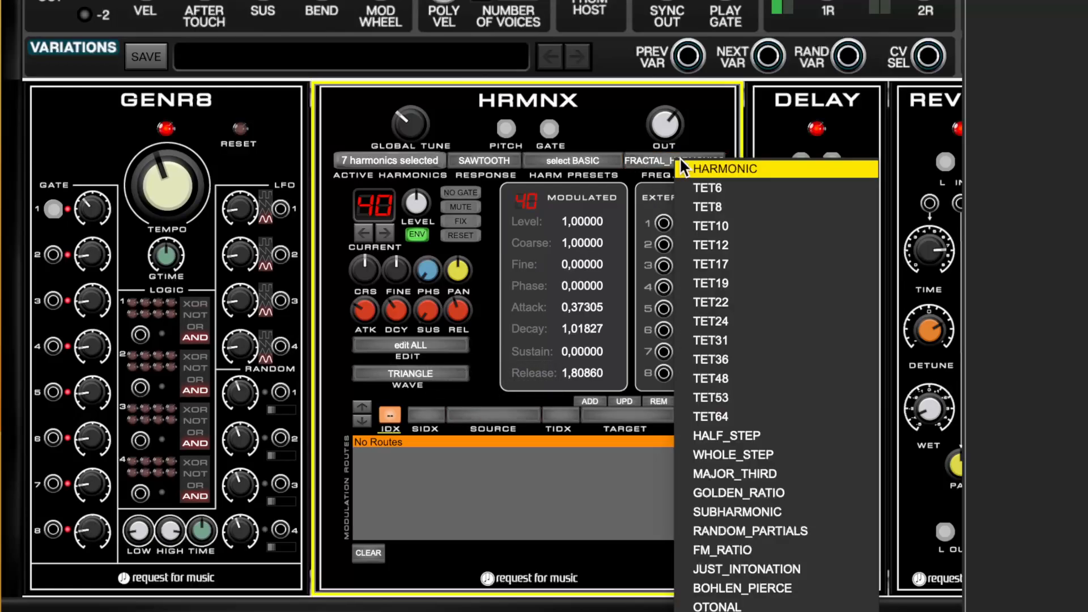
{"action": "left_click", "coordinate": [718, 170]}
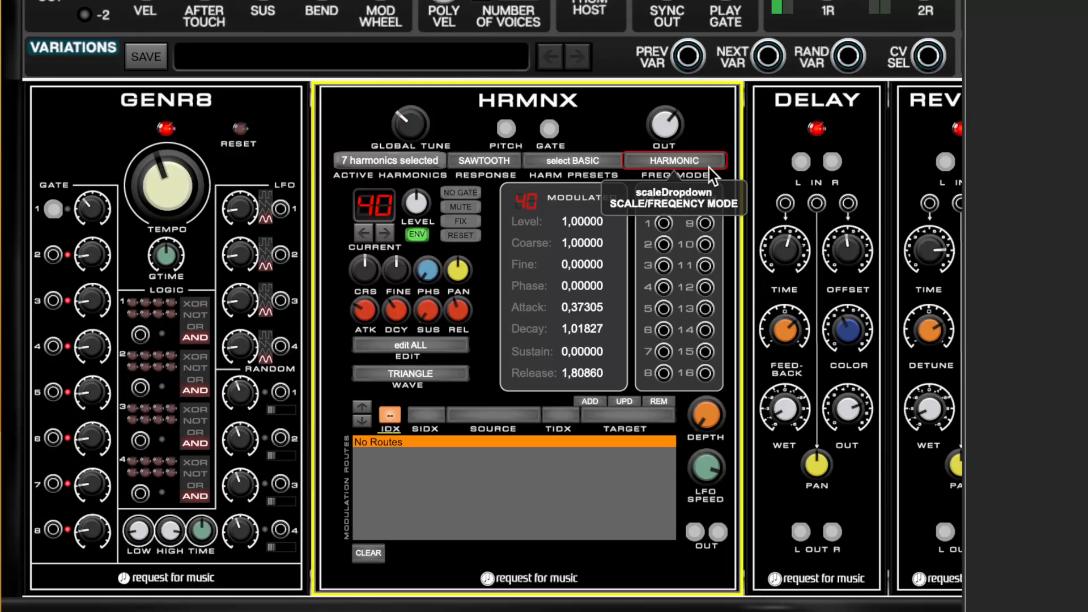
Make harmonic 0 the current harmonic by switching it off and back on in the active harmonics selection.
{"action": "left_click", "coordinate": [414, 164]}
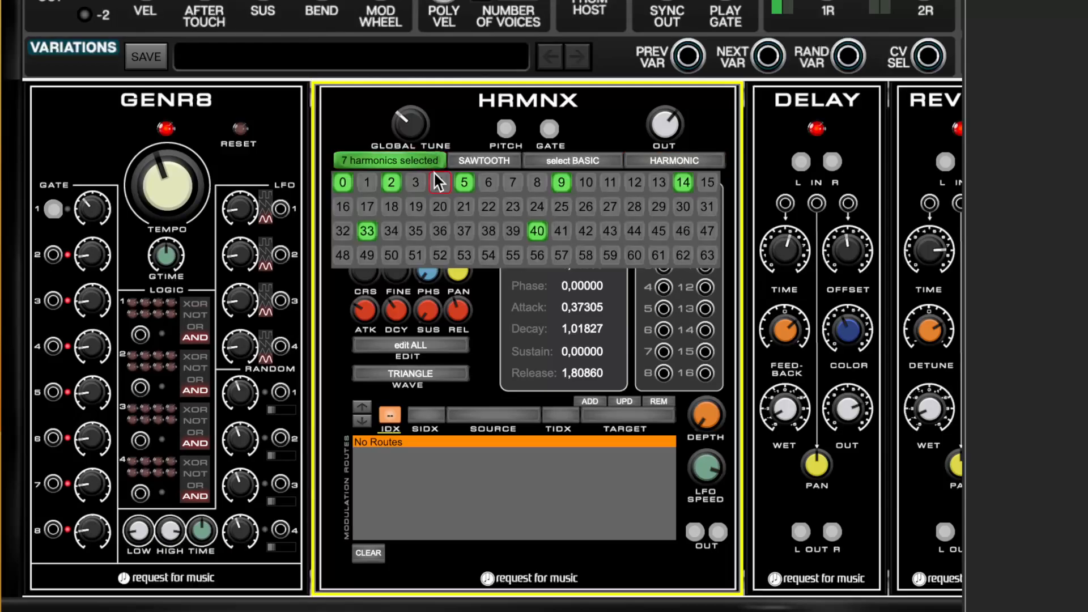
{"action": "left_click", "coordinate": [342, 182]}
{"action": "left_click", "coordinate": [341, 182]}
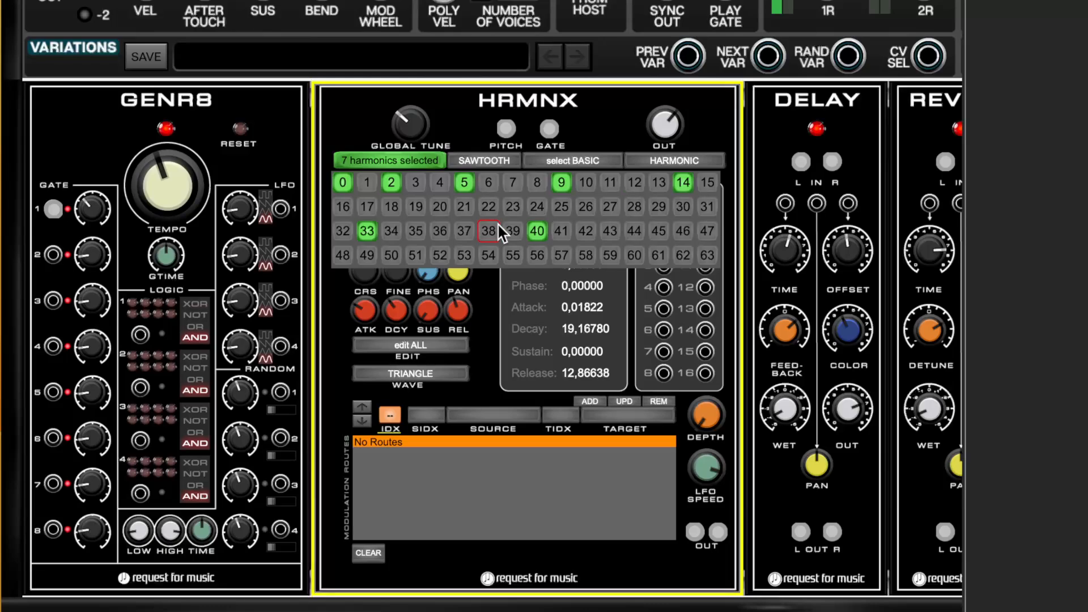
Apply the BELL harmonic preset to the active harmonics.
{"action": "left_click", "coordinate": [566, 163]}
{"action": "left_click", "coordinate": [593, 177]}
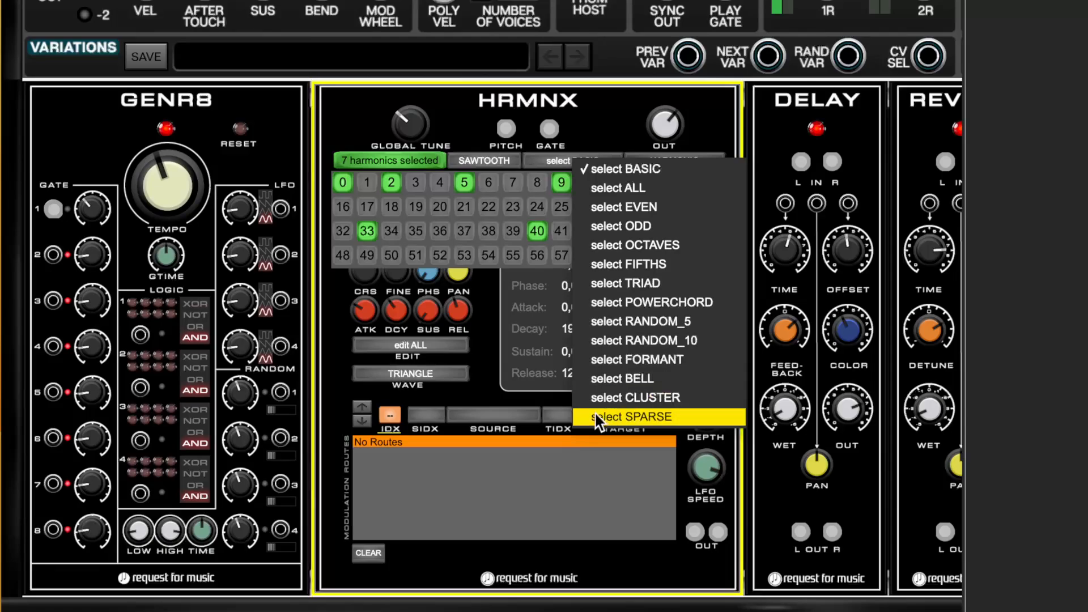
{"action": "left_click", "coordinate": [645, 378]}
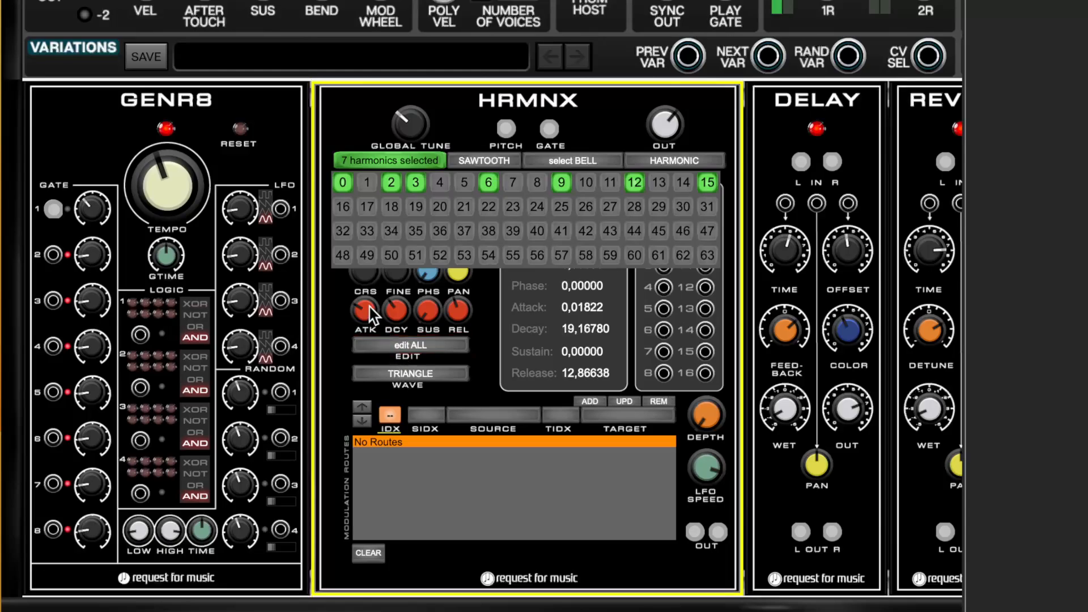
Shorten the envelope of all harmonics to an attack of 0.005, a decay of about 0.48 and a release of about 0.61.
{"action": "left_click_drag", "start_coordinate": [366, 308], "coordinate": [391, 351]}
{"action": "left_click_drag", "start_coordinate": [399, 311], "coordinate": [400, 351]}
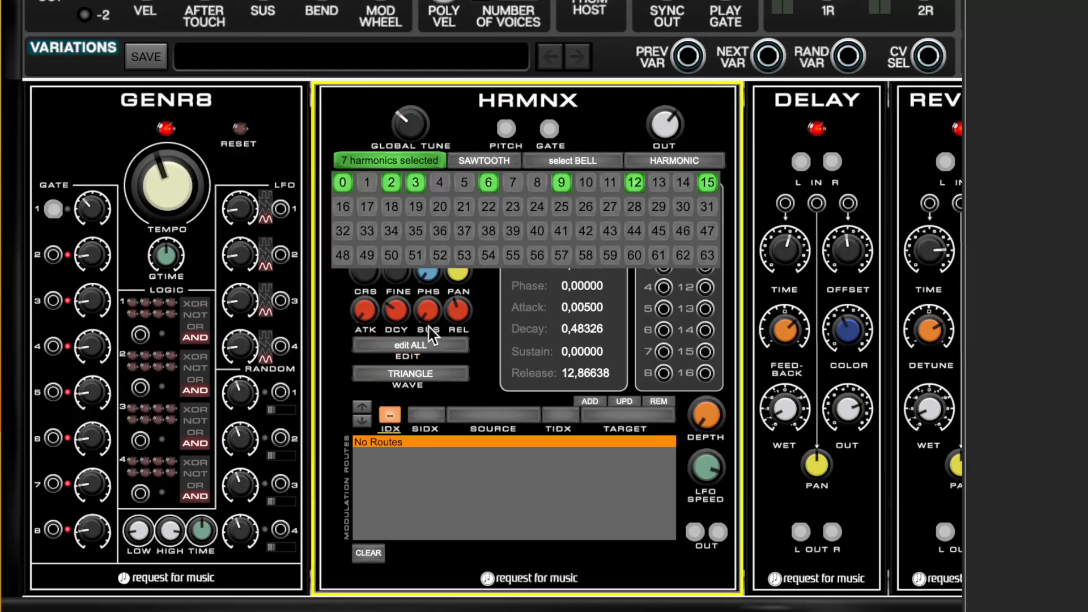
{"action": "left_click_drag", "start_coordinate": [458, 311], "coordinate": [450, 361]}
{"action": "left_click_drag", "start_coordinate": [464, 314], "coordinate": [446, 352]}
{"action": "left_click_drag", "start_coordinate": [460, 306], "coordinate": [462, 310]}
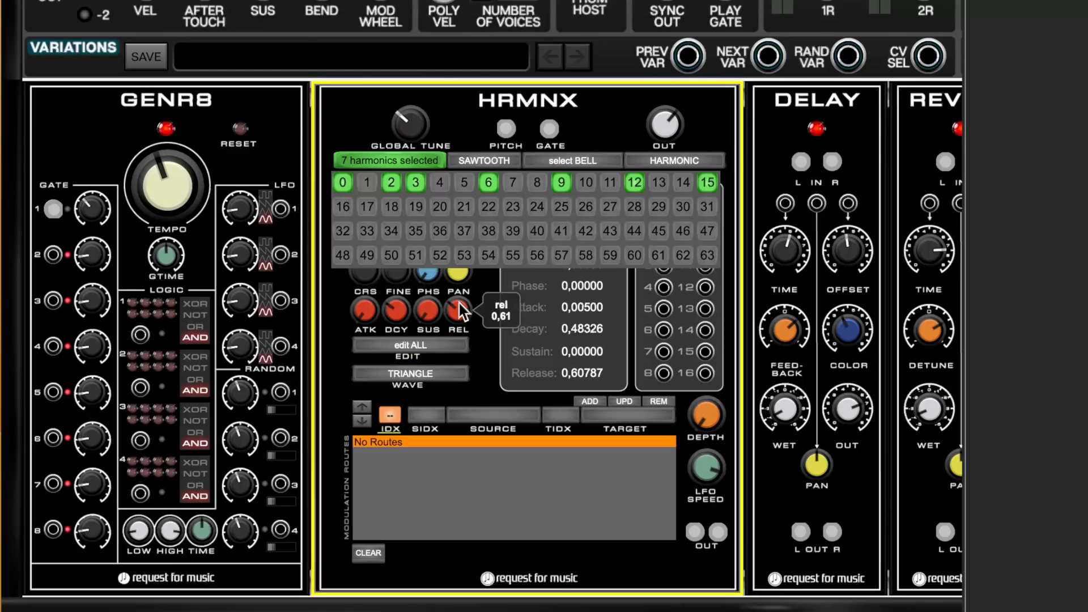
{"action": "left_click", "coordinate": [390, 160]}
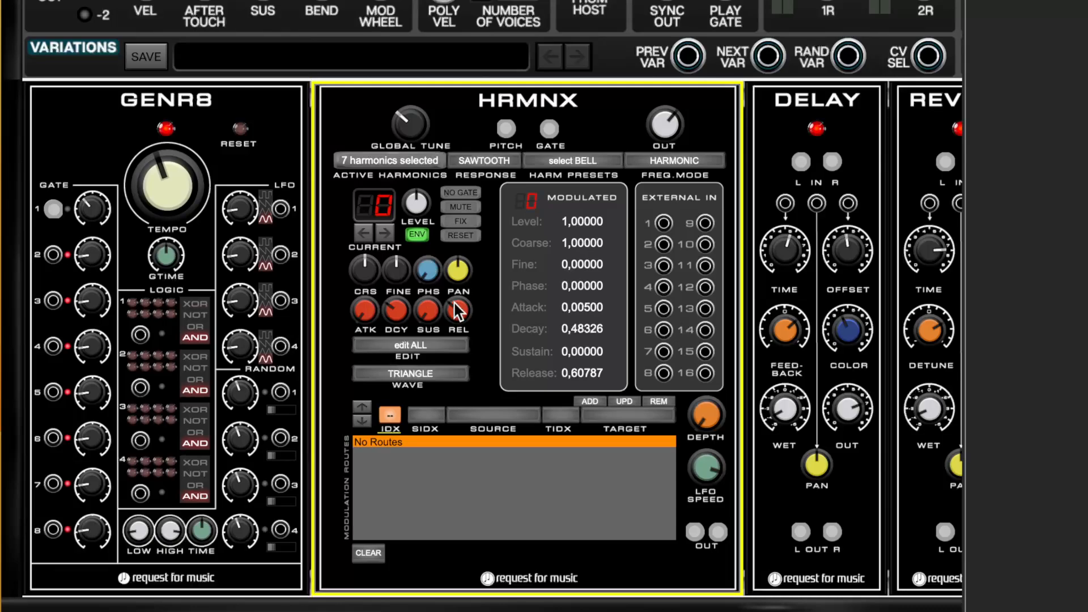
Lengthen the envelope of all harmonics to a decay of about 1.31 and a release of about 3.26.
{"action": "left_click_drag", "start_coordinate": [457, 305], "coordinate": [455, 309]}
{"action": "left_click_drag", "start_coordinate": [457, 306], "coordinate": [461, 263]}
{"action": "left_click_drag", "start_coordinate": [404, 307], "coordinate": [409, 272]}
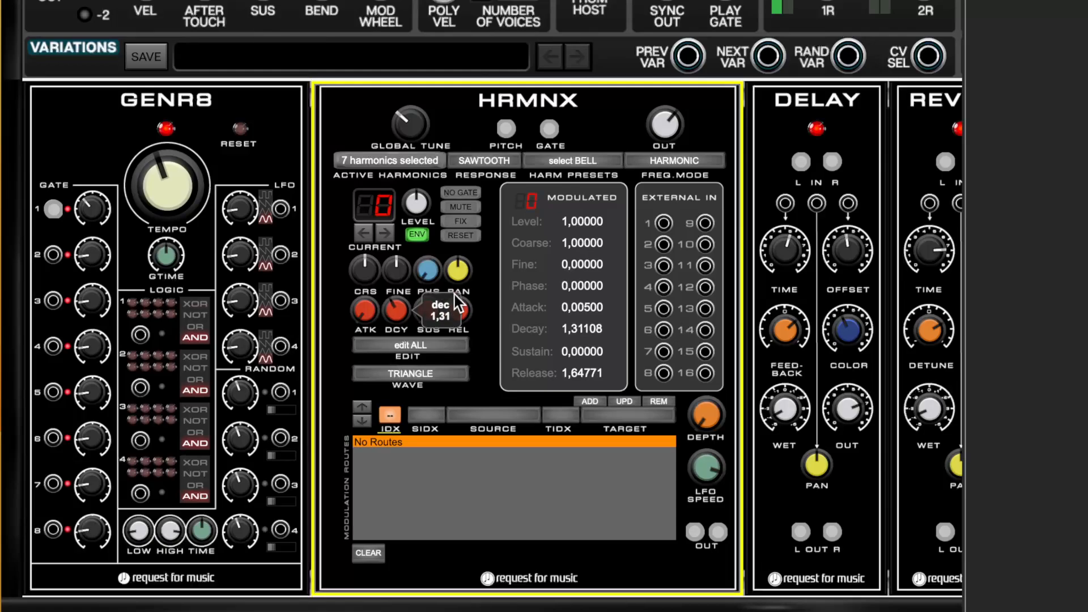
{"action": "mouse_move", "coordinate": [458, 306]}
{"action": "left_mouse_down"}
{"action": "mouse_move", "coordinate": [460, 292]}
{"action": "mouse_move", "coordinate": [467, 304]}
{"action": "left_mouse_up"}
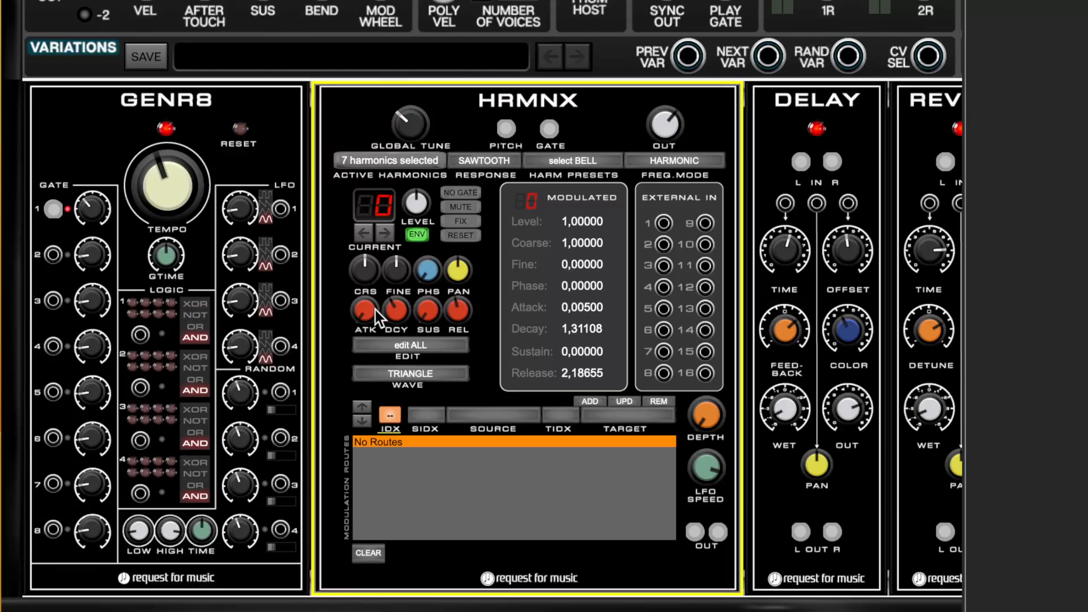
{"action": "left_click_drag", "start_coordinate": [459, 313], "coordinate": [457, 294]}
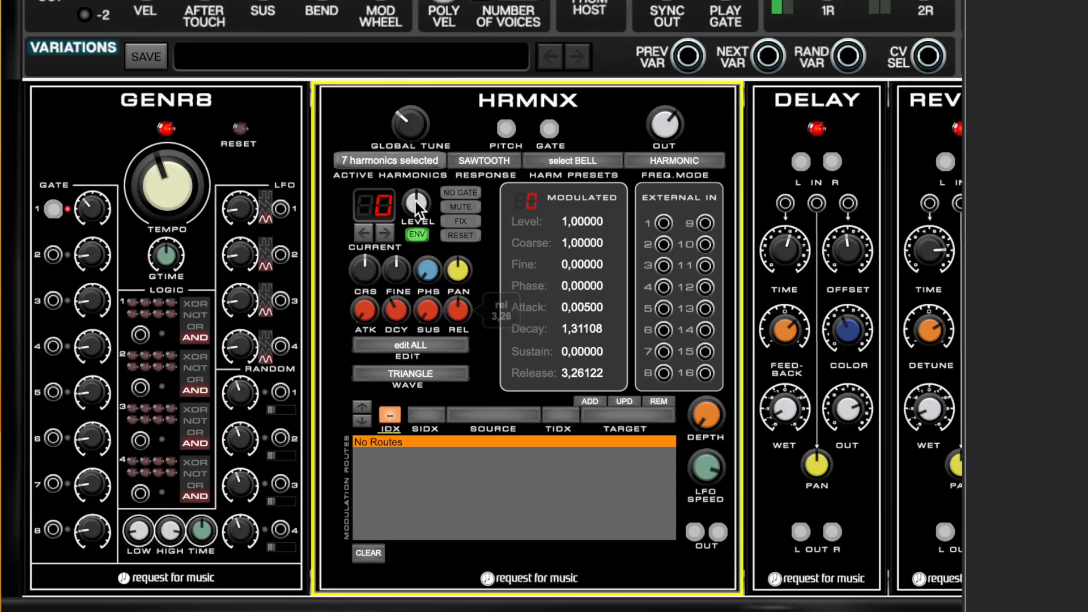
Add harmonics 35, 46, 59, 61 and 62 to the active harmonics selection.
{"action": "left_click", "coordinate": [413, 163]}
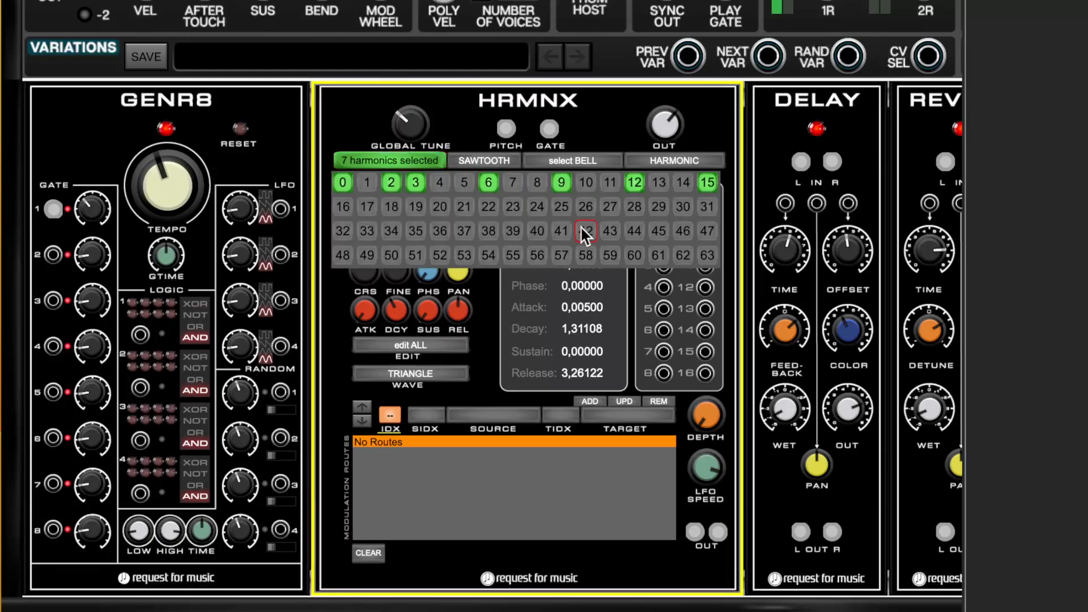
{"action": "left_click", "coordinate": [421, 233]}
{"action": "left_click", "coordinate": [611, 256]}
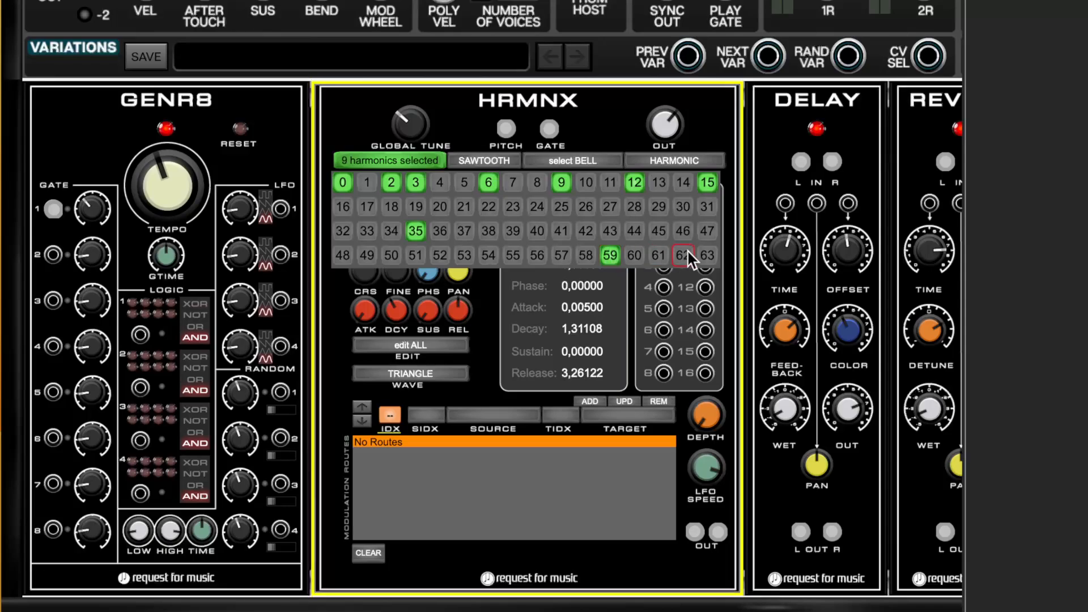
{"action": "left_click", "coordinate": [684, 238]}
{"action": "left_click", "coordinate": [658, 255]}
{"action": "left_click", "coordinate": [683, 255]}
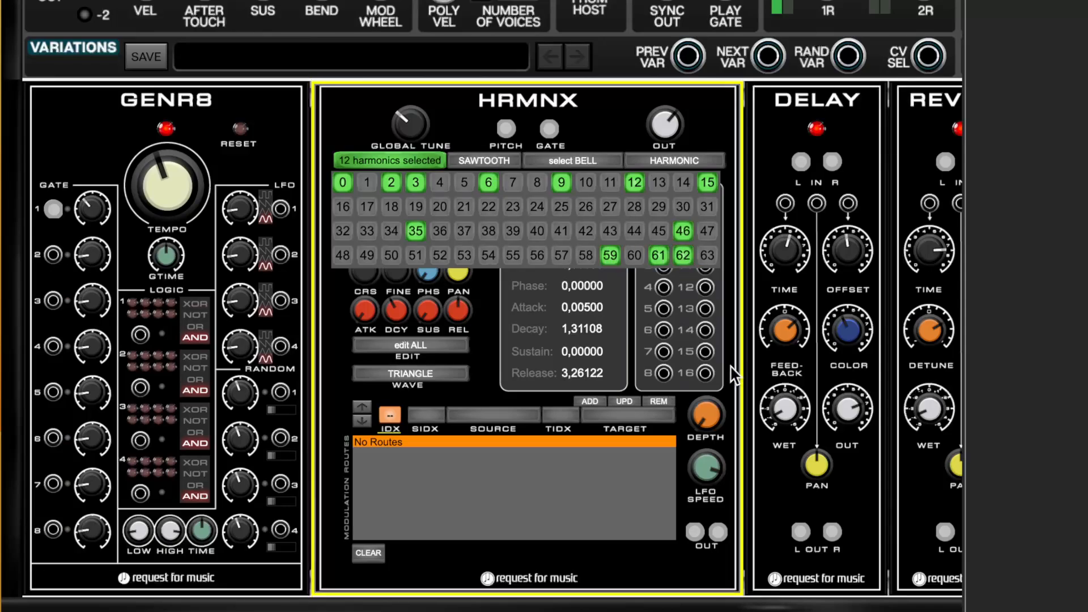
{"action": "left_click", "coordinate": [433, 164]}
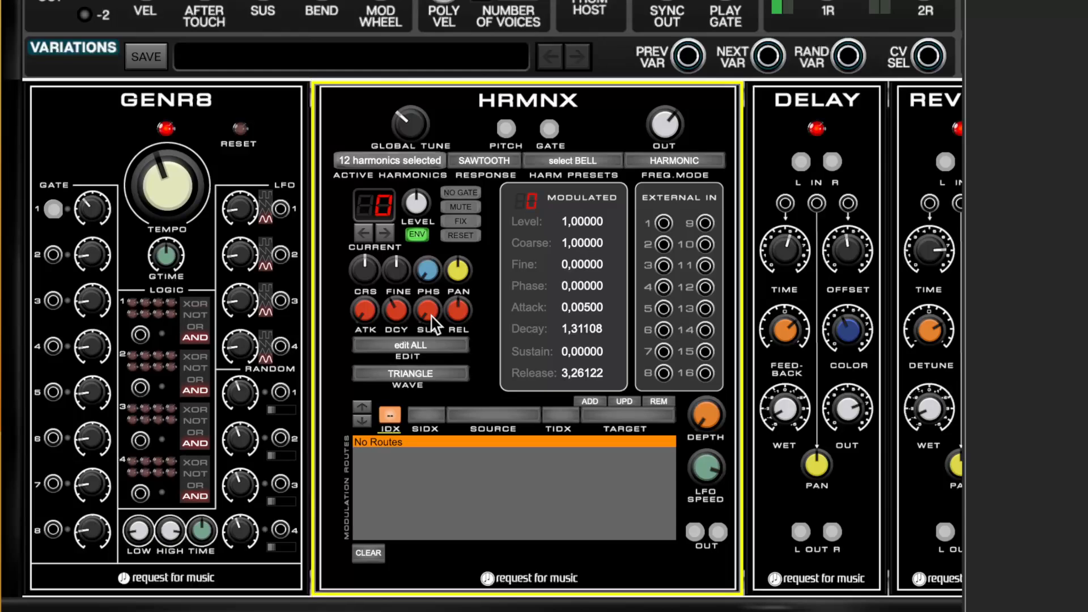
Raise the decay of all harmonics to about 2.23 and their release to about 11.17.
{"action": "mouse_move", "coordinate": [428, 313]}
{"action": "left_click_drag", "start_coordinate": [405, 307], "coordinate": [459, 281]}
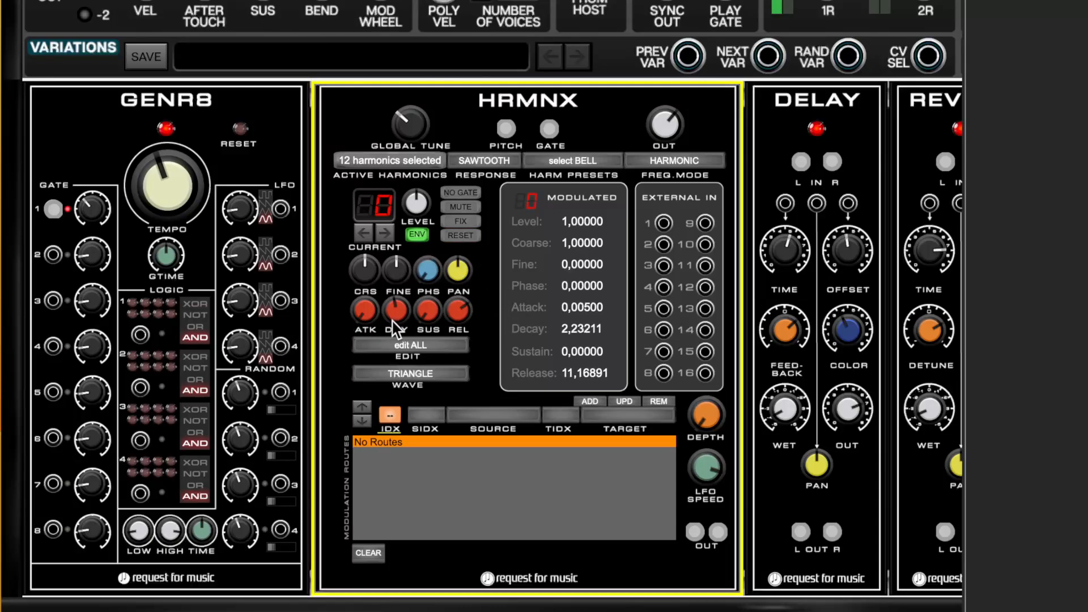